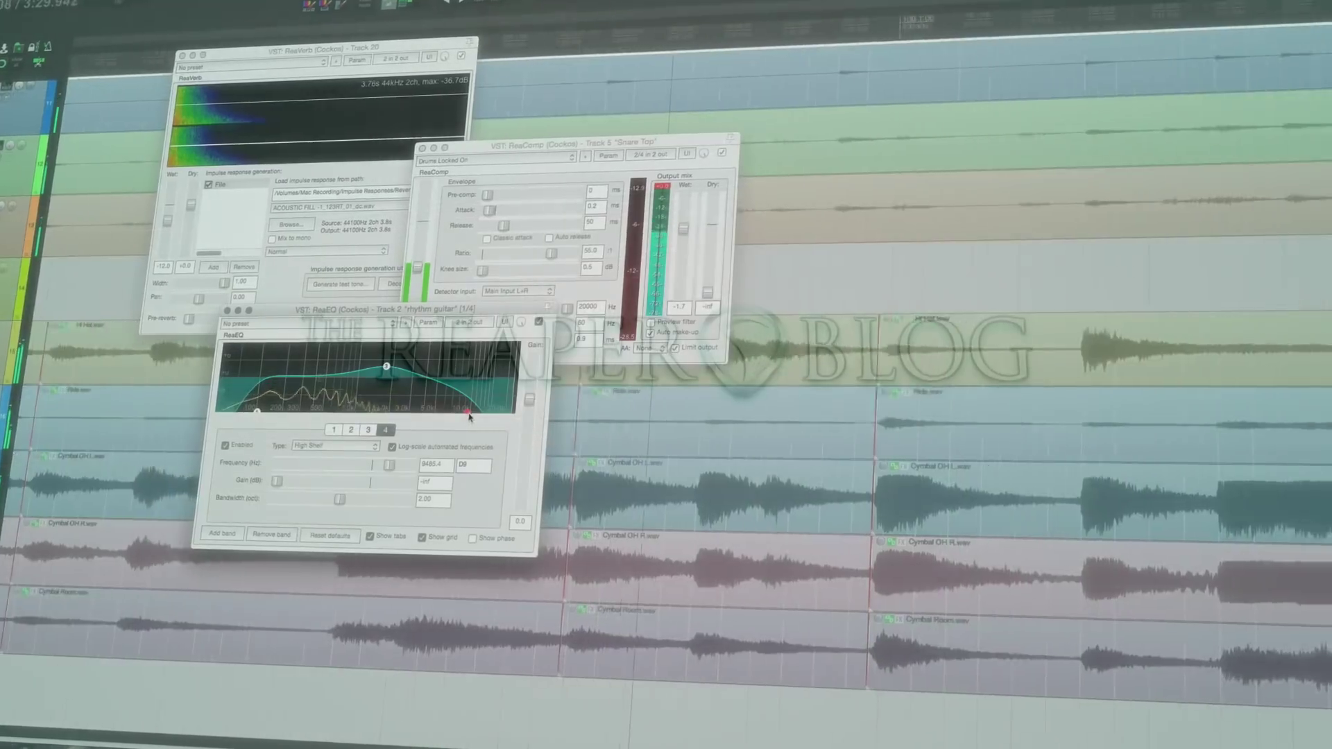
- Drag the high-shelf EQ band up to about 18 kHz
left_click_drag(468, 412, 495, 415)
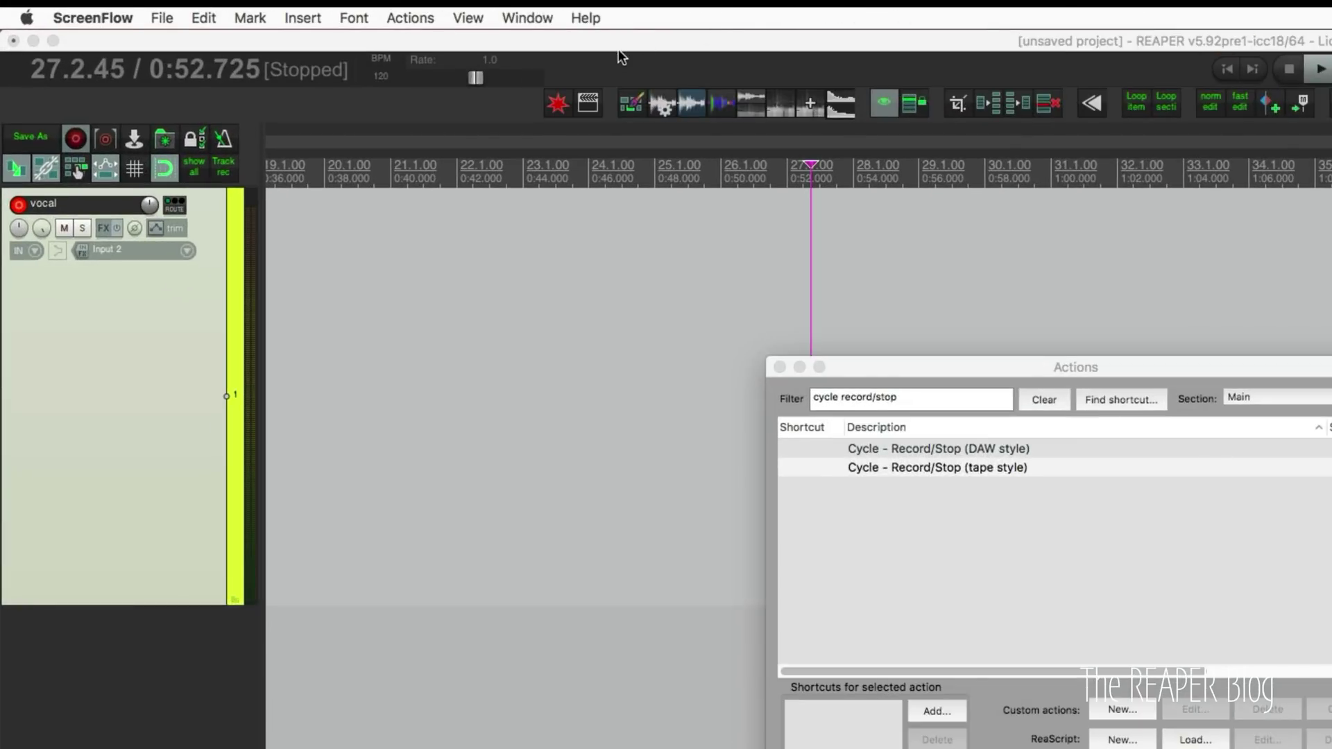
left_click(305, 17)
left_click(569, 15)
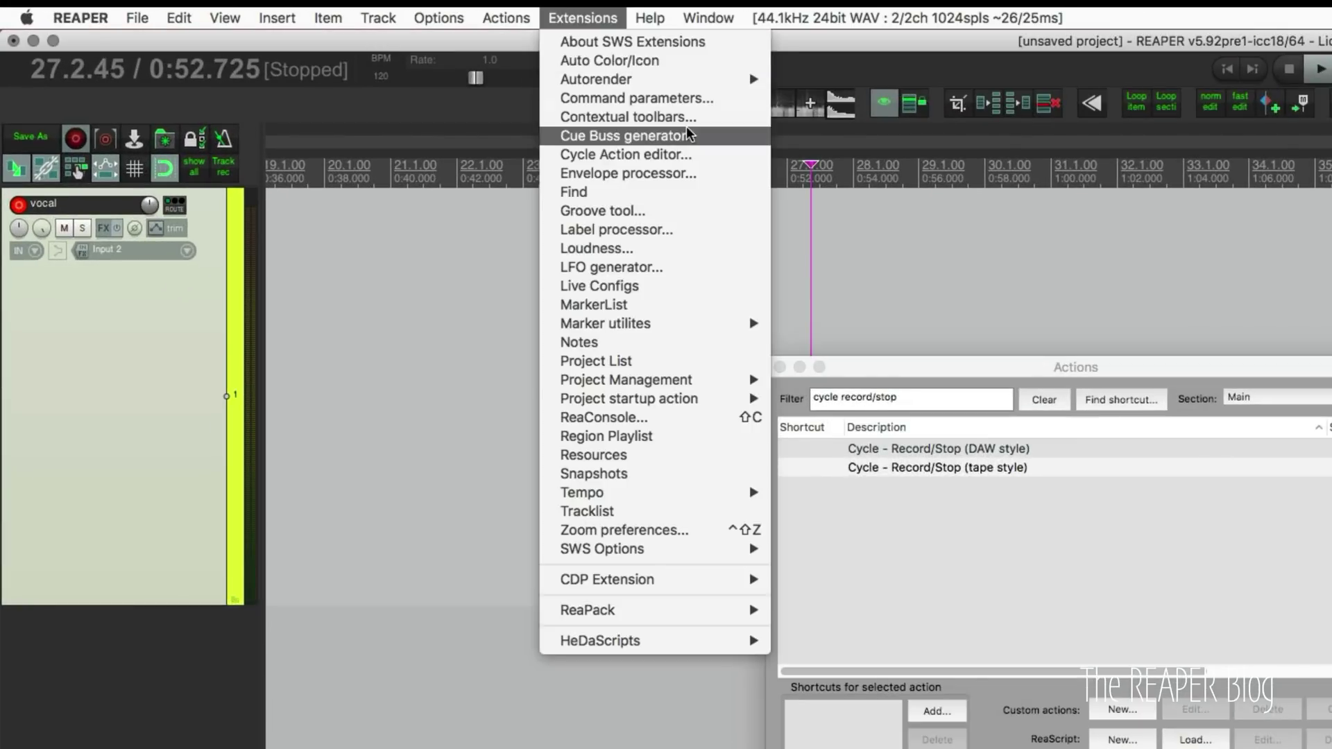
left_click(668, 156)
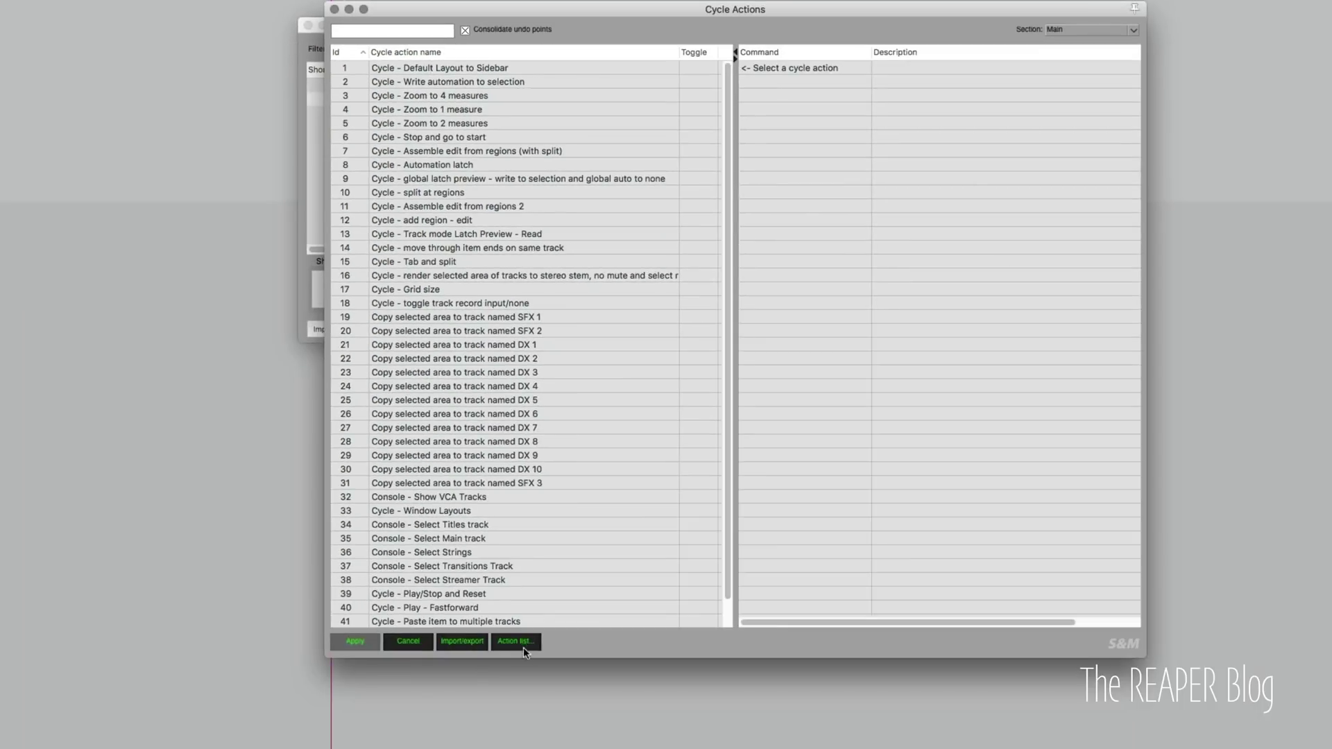
left_click(462, 641)
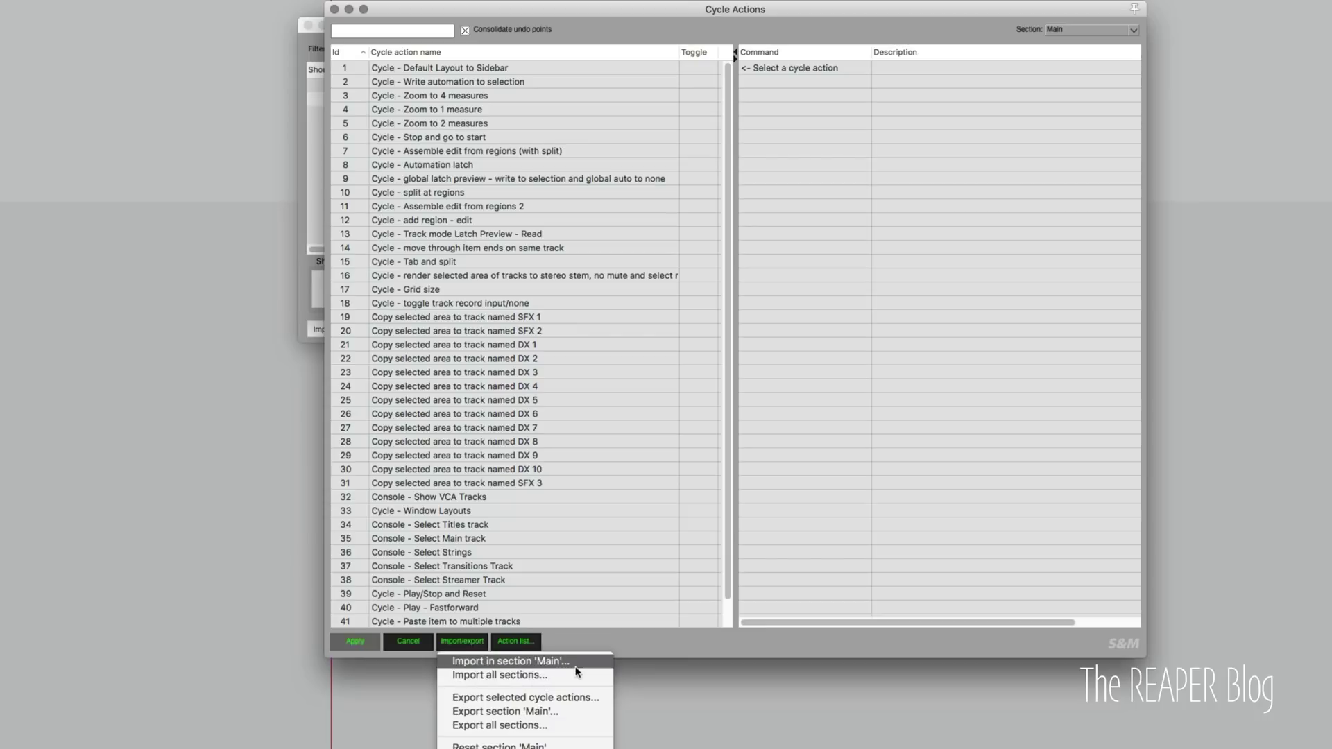
left_click(630, 647)
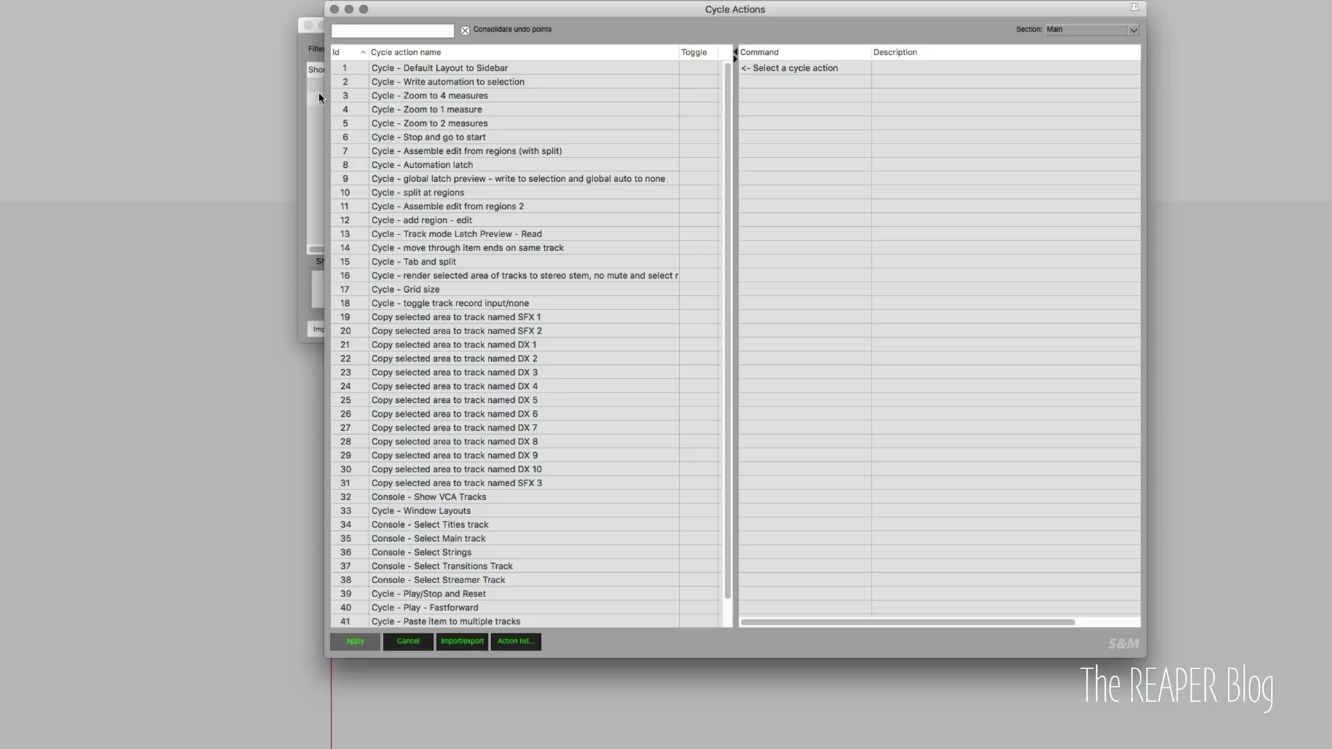
left_click(333, 10)
- Select the tape-style Record/Stop cycle action and move the Actions window off the tracks
left_click(504, 83)
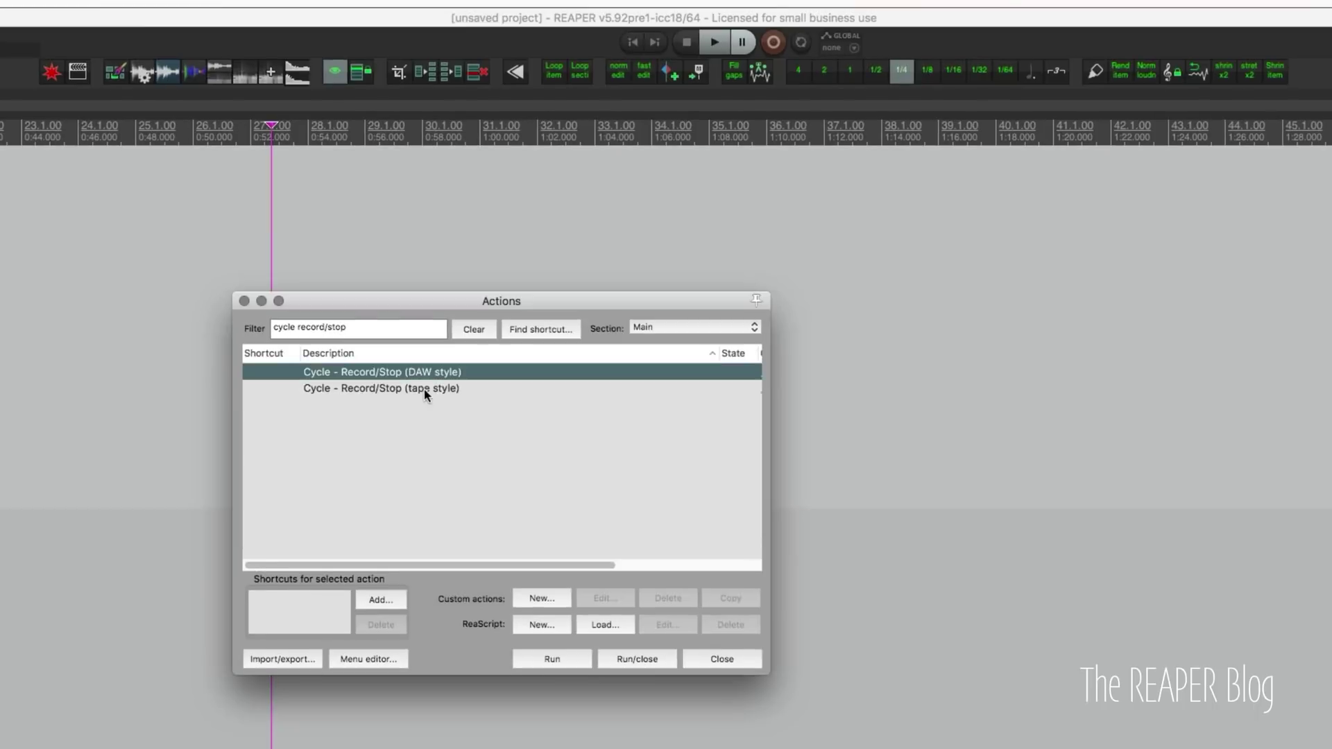
left_click(425, 392)
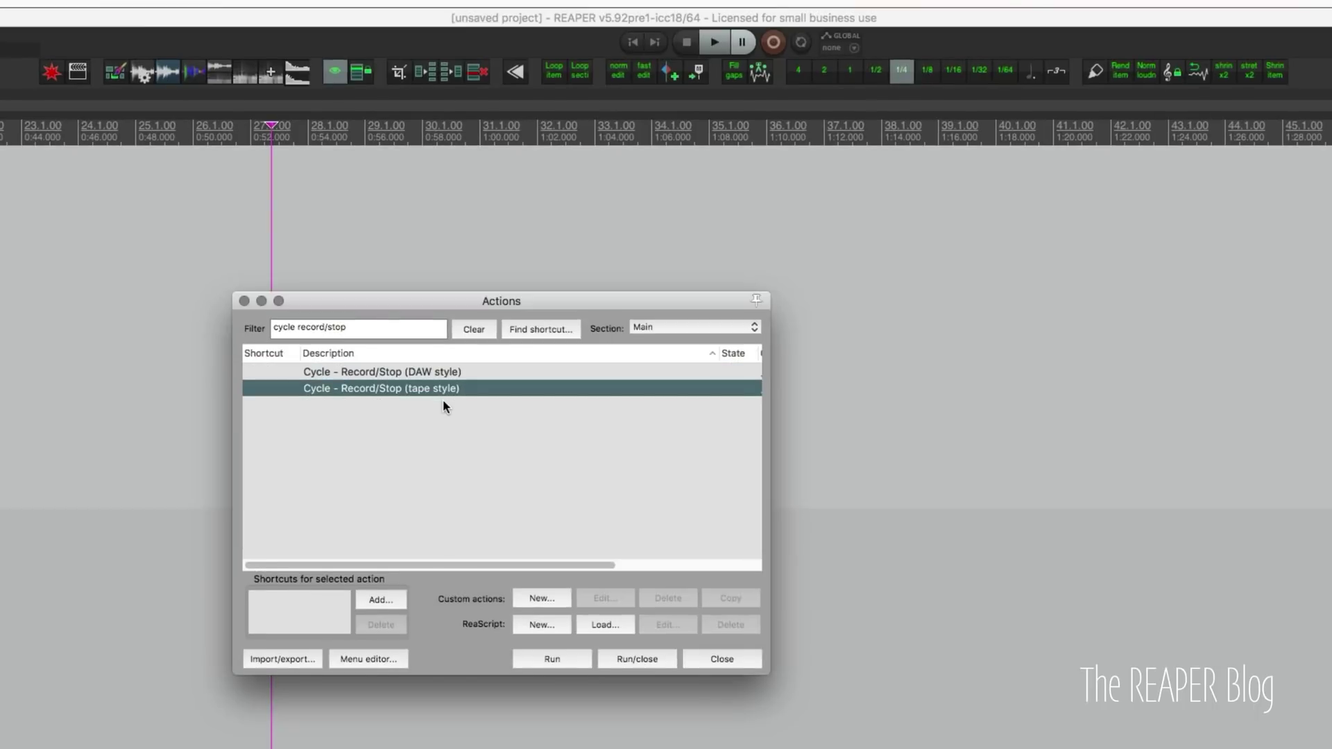
left_click_drag(404, 297, 470, 330)
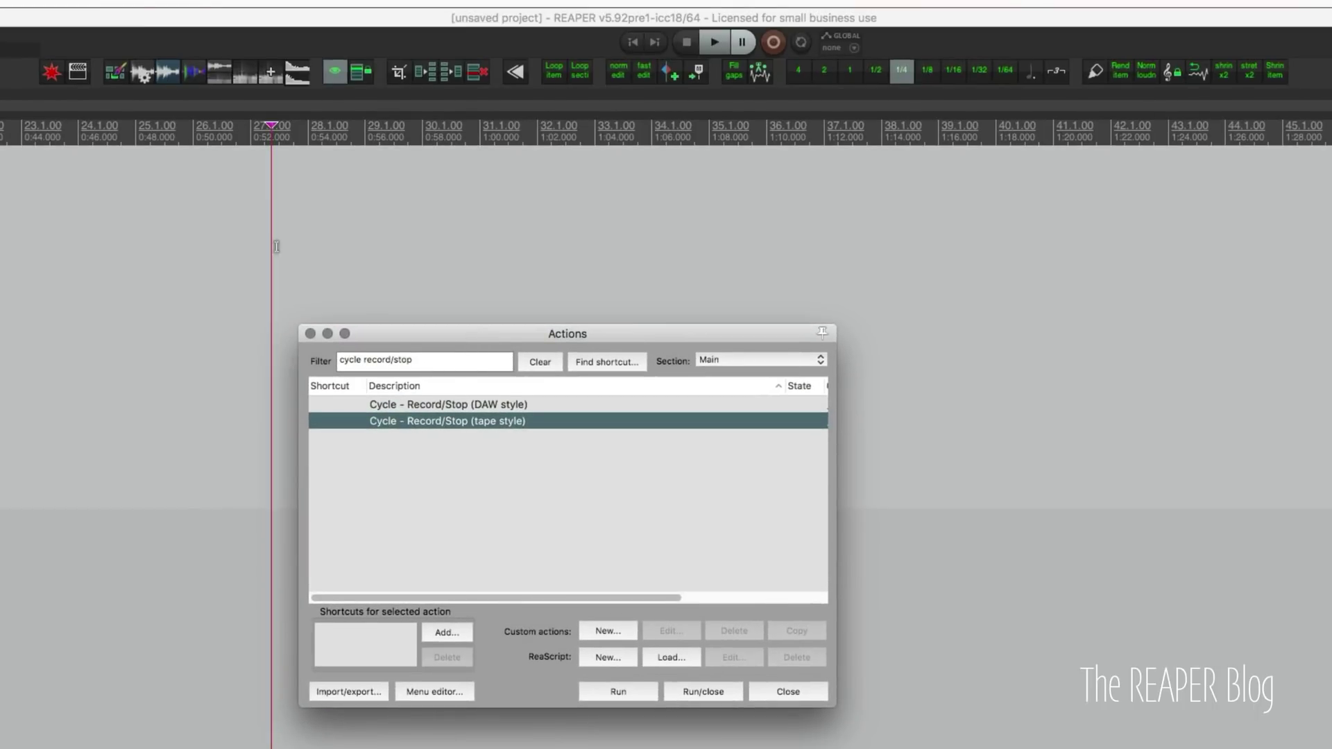
left_click(493, 339)
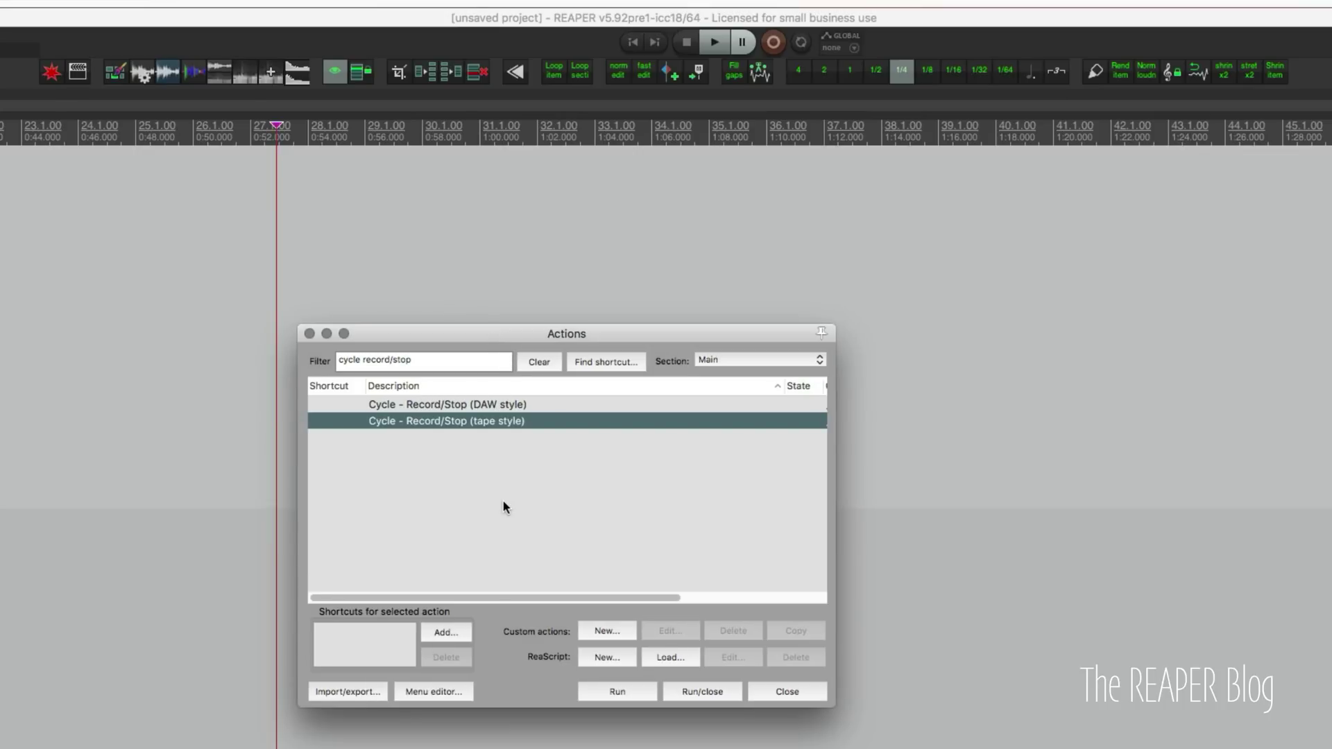
- Run the tape-style cycle action to record two back-to-back vocal.wav items, then stop
left_click(620, 691)
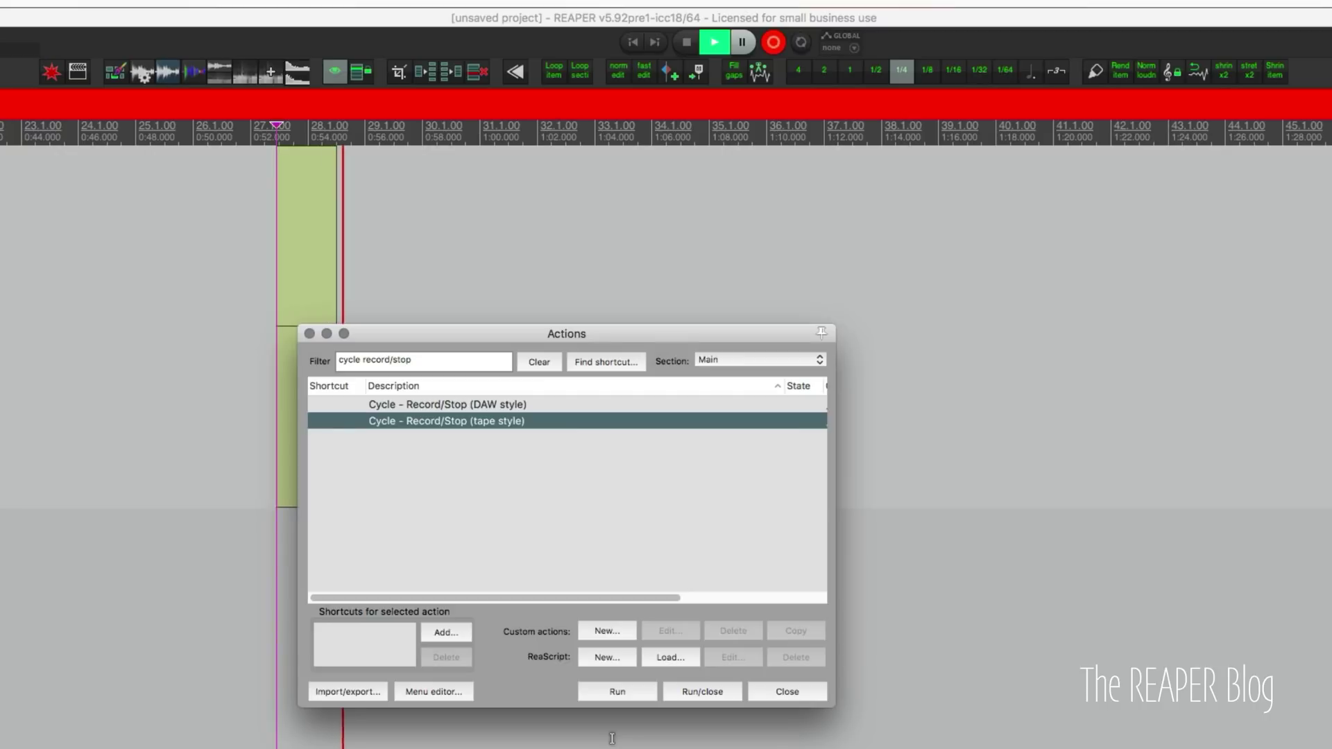
left_click(619, 692)
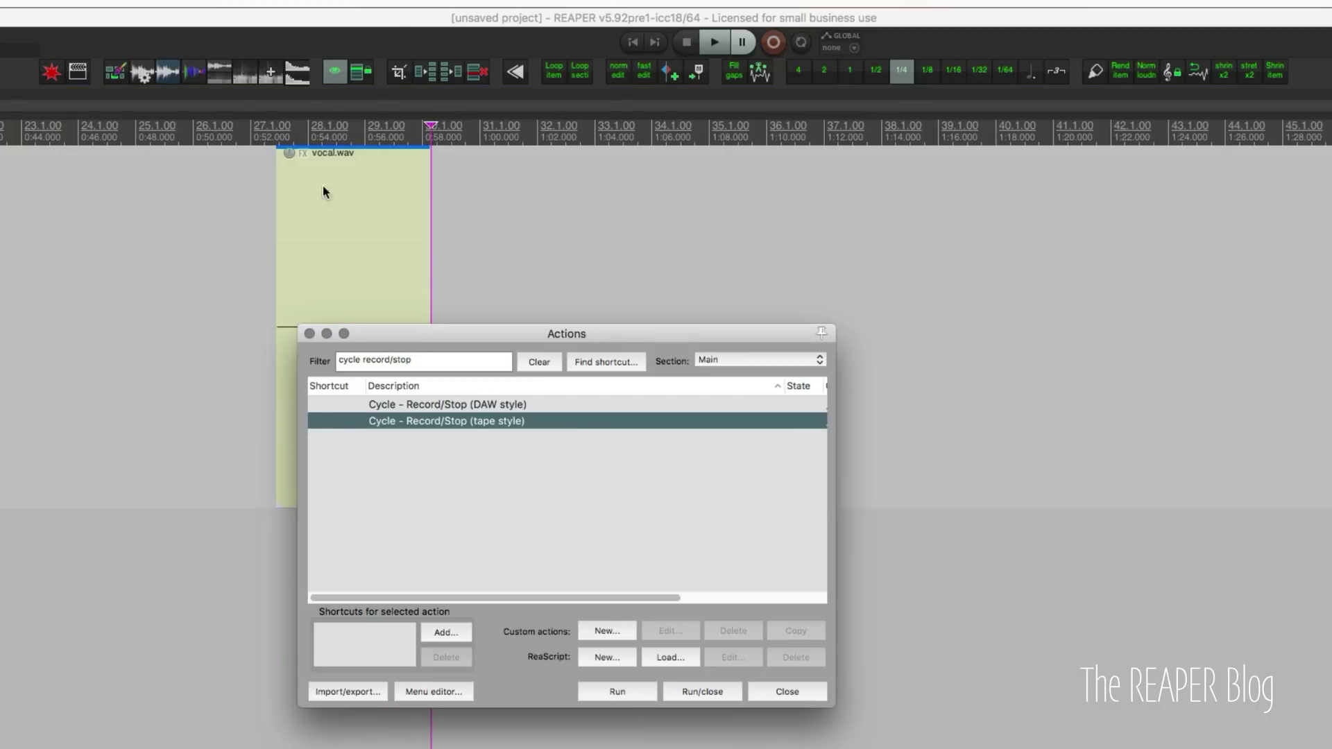
left_click(634, 688)
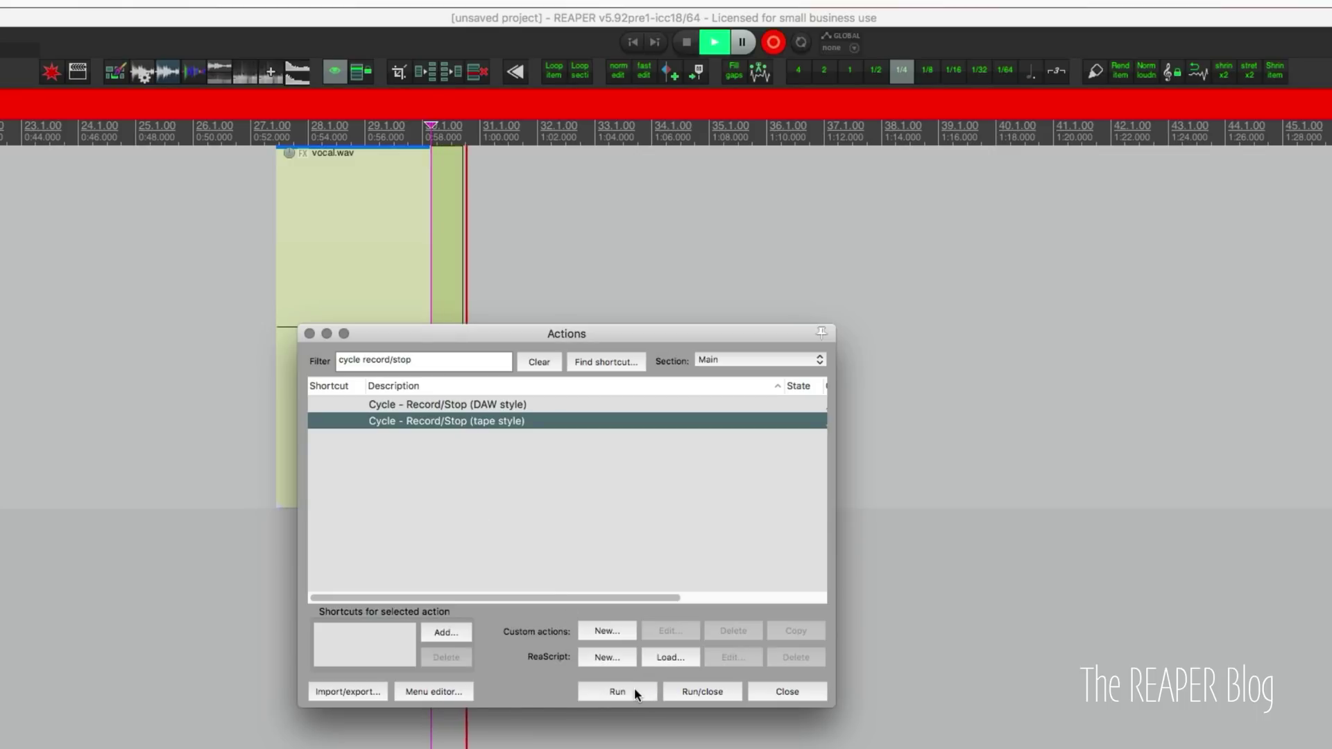
left_click(634, 687)
left_click_drag(555, 340, 647, 485)
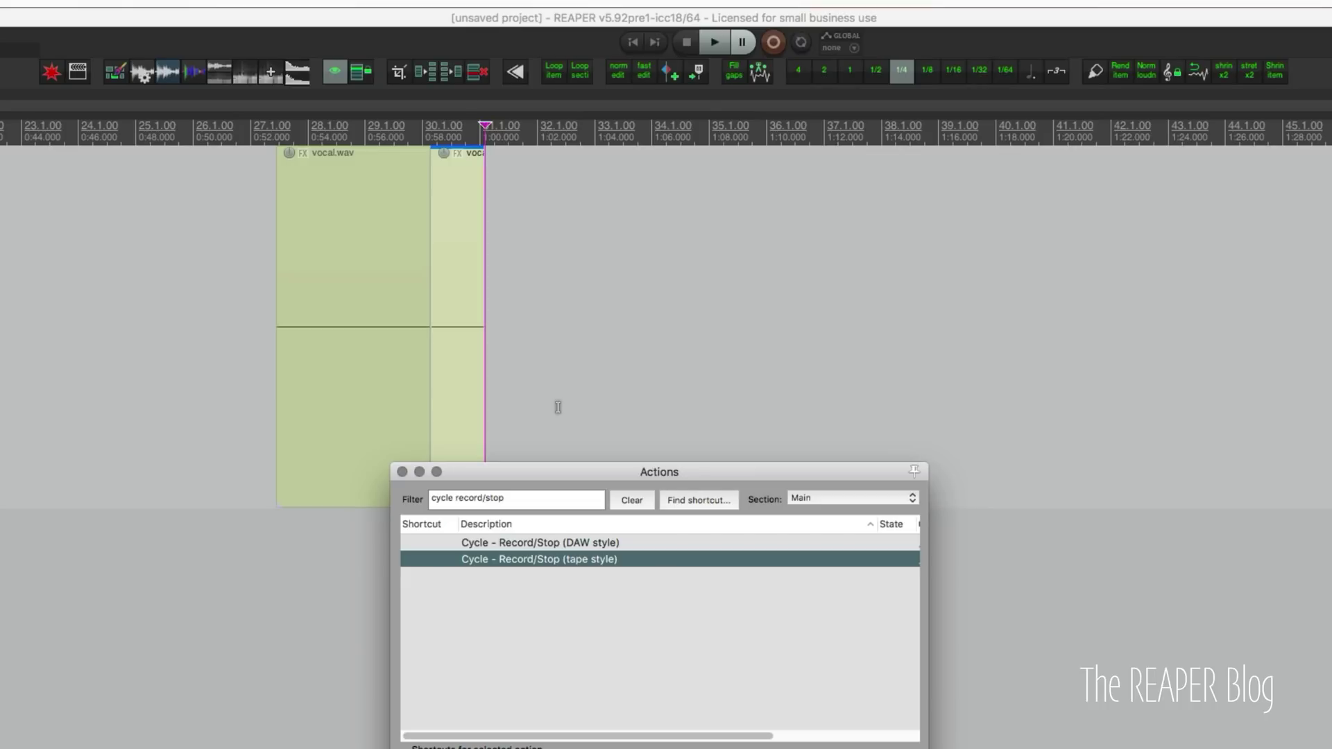
- Use the DAW-style cycle action's shortcut to record vocal-02.wav, then vocal-03.wav as a second take
left_click(599, 545)
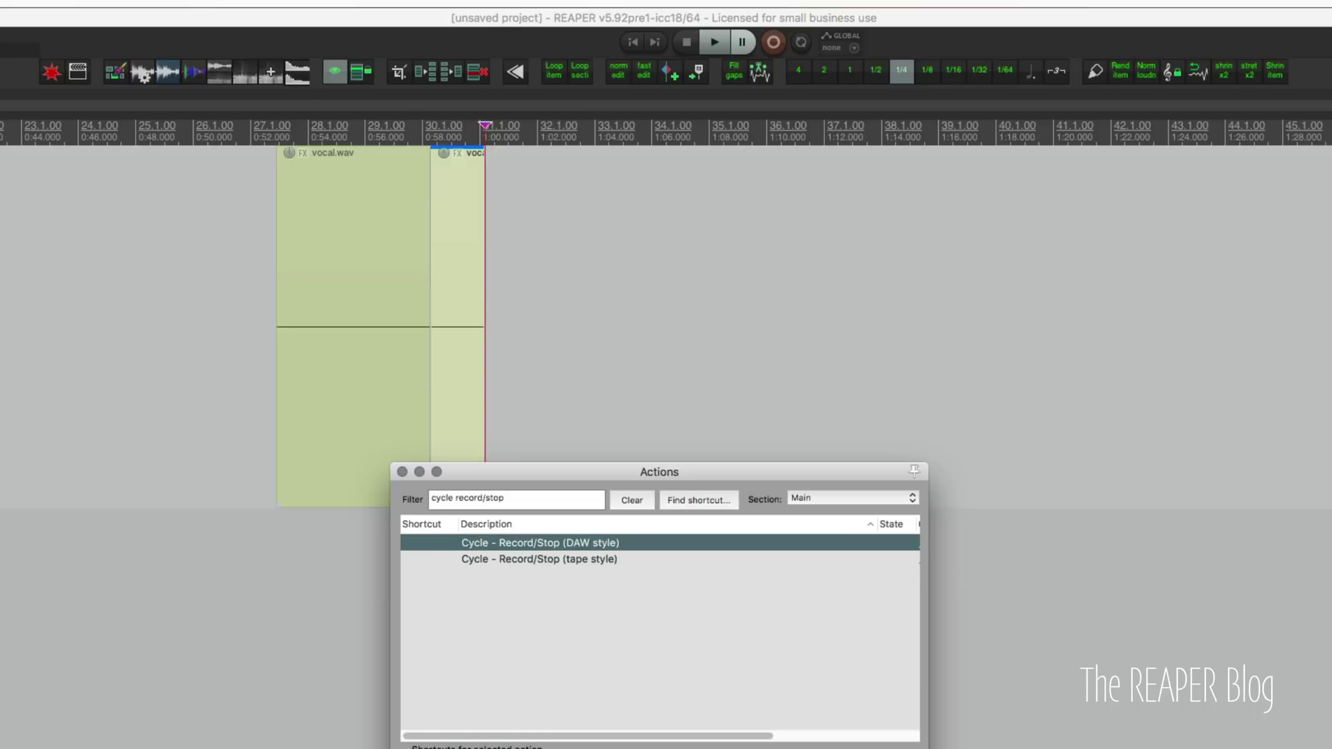
key("ctrl+r")
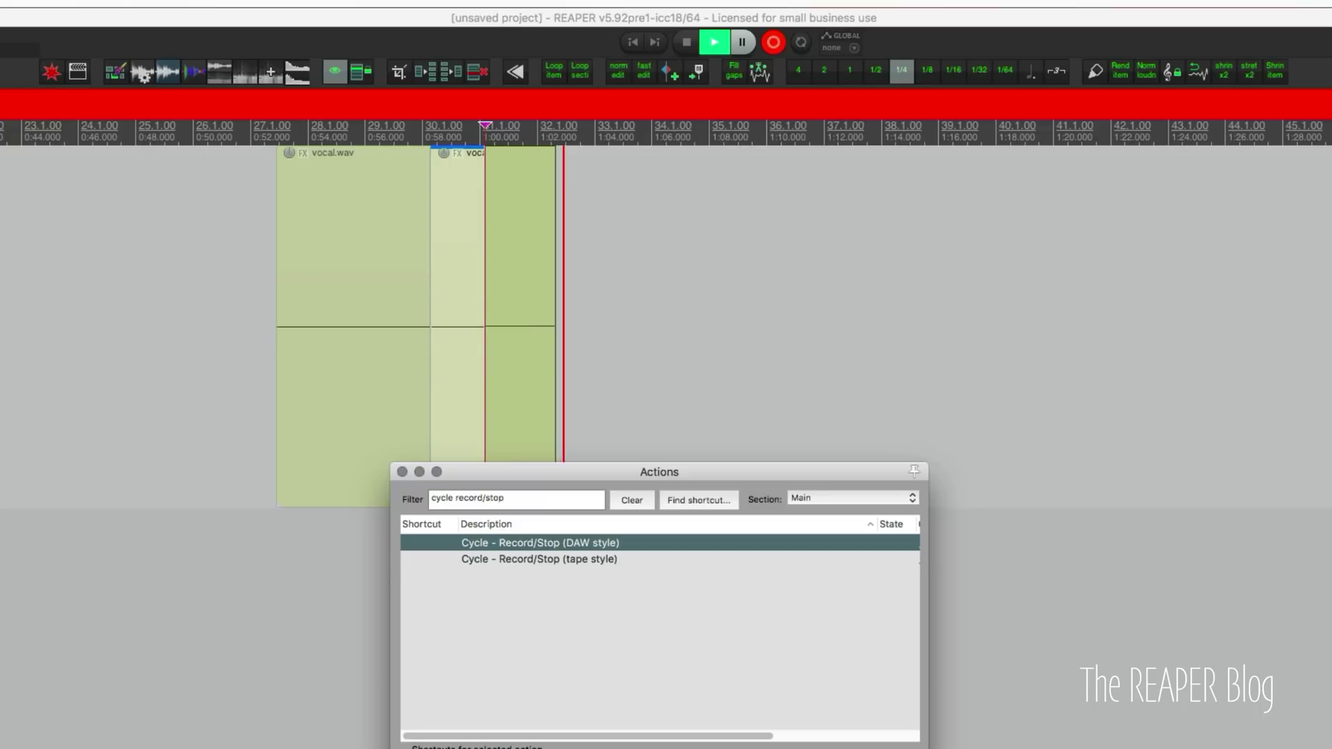
key("ctrl+r")
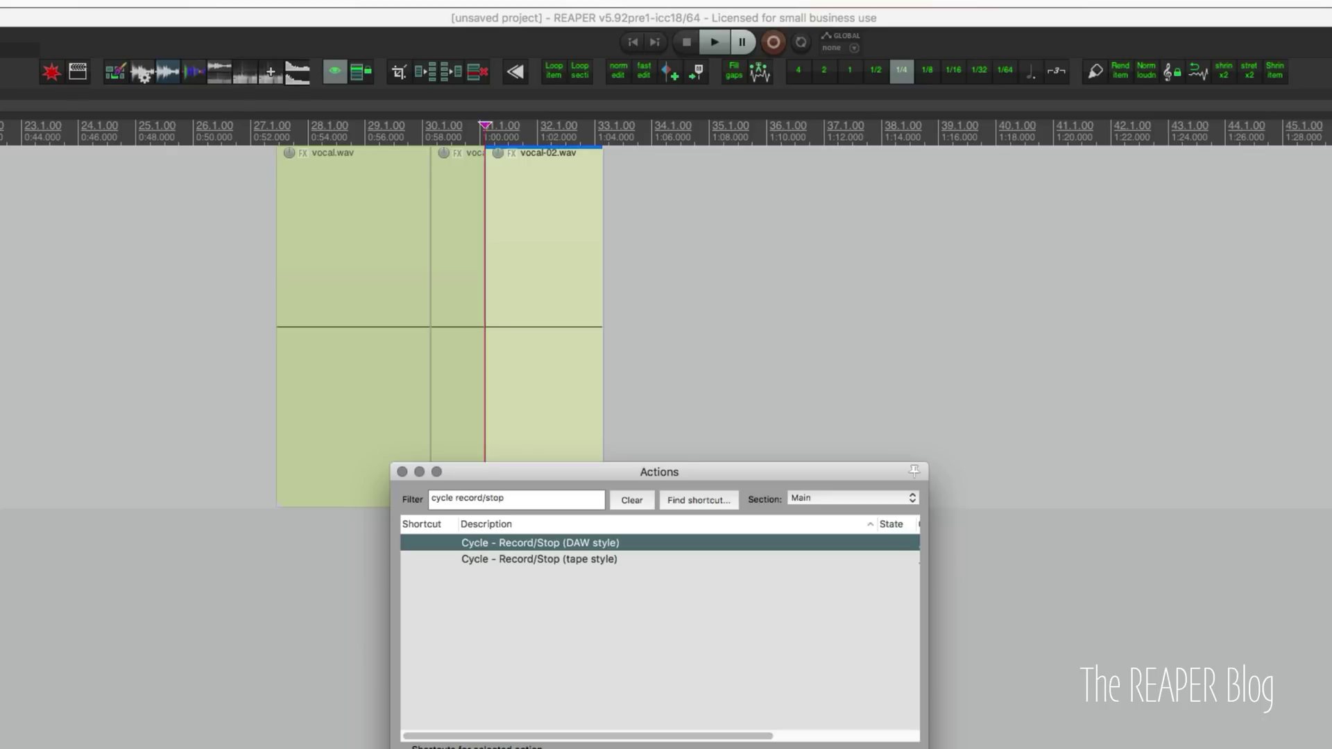
key("super+r")
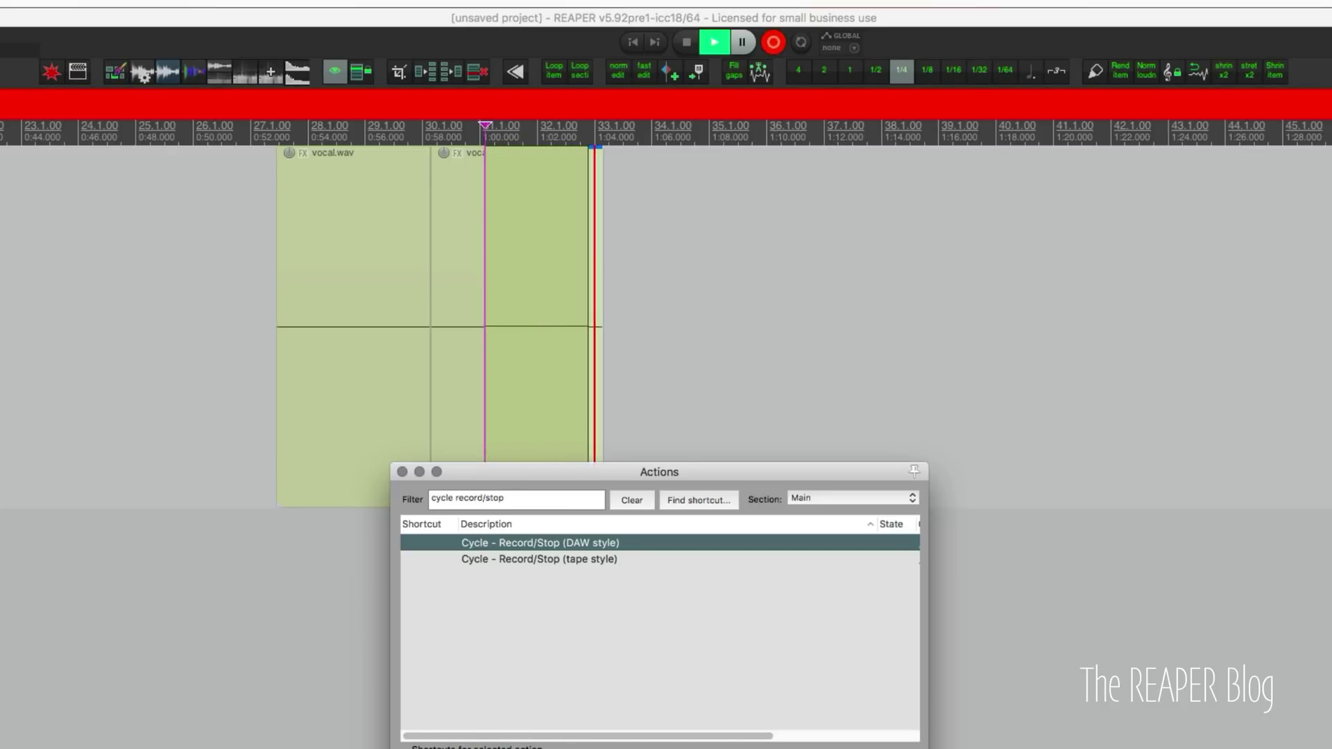
key("super+r")
left_click_drag(547, 472, 538, 555)
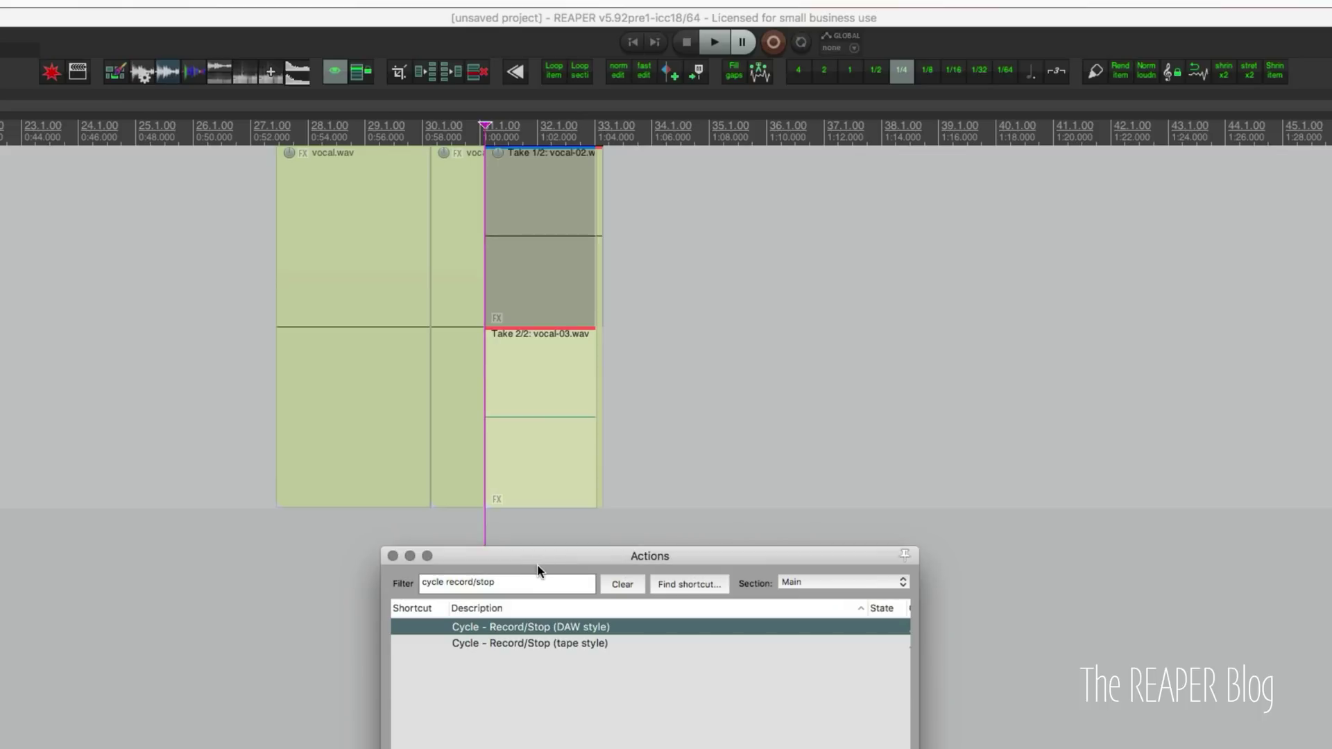
- Place the edit cursor at bar 35 and show the tape-style Record/Stop action in the Cycle Action editor
left_click(708, 372)
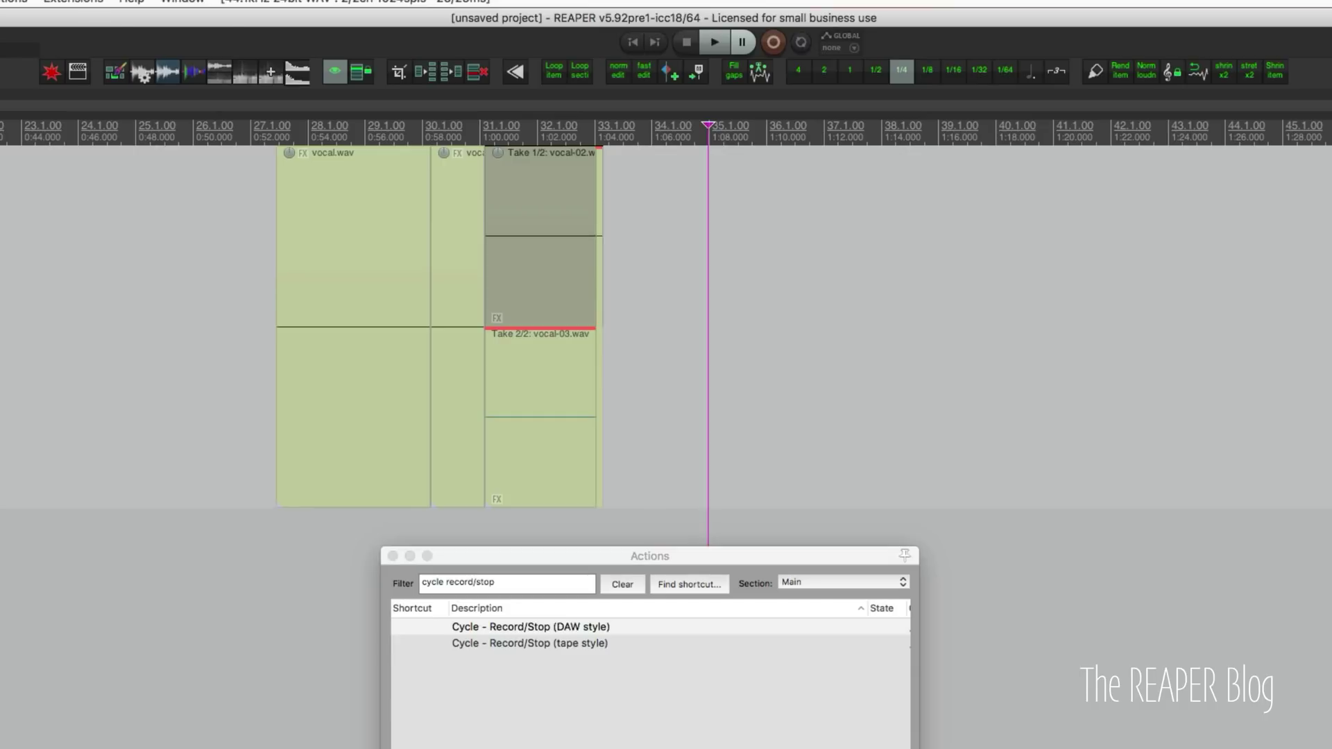
left_click(72, 2)
left_click(76, 110)
scroll(534, 448, "down", 3)
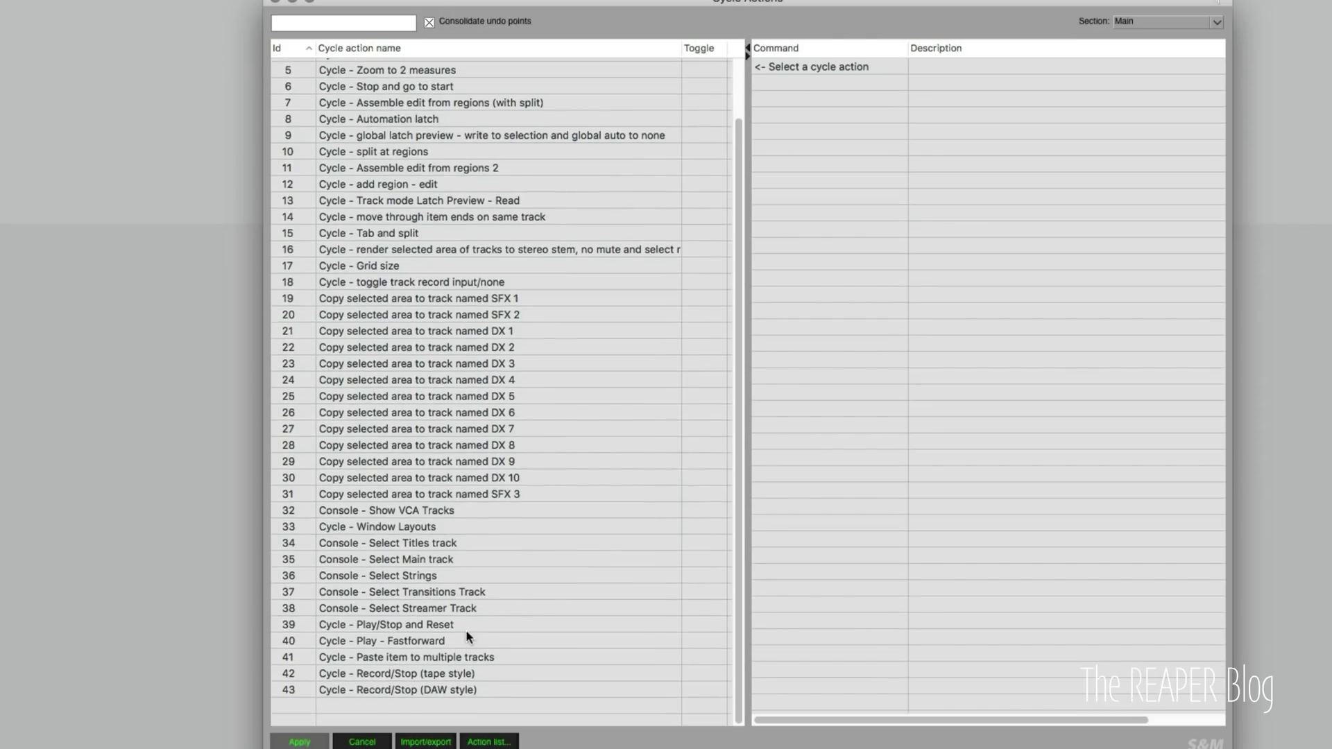
left_click(468, 661)
left_click(466, 701)
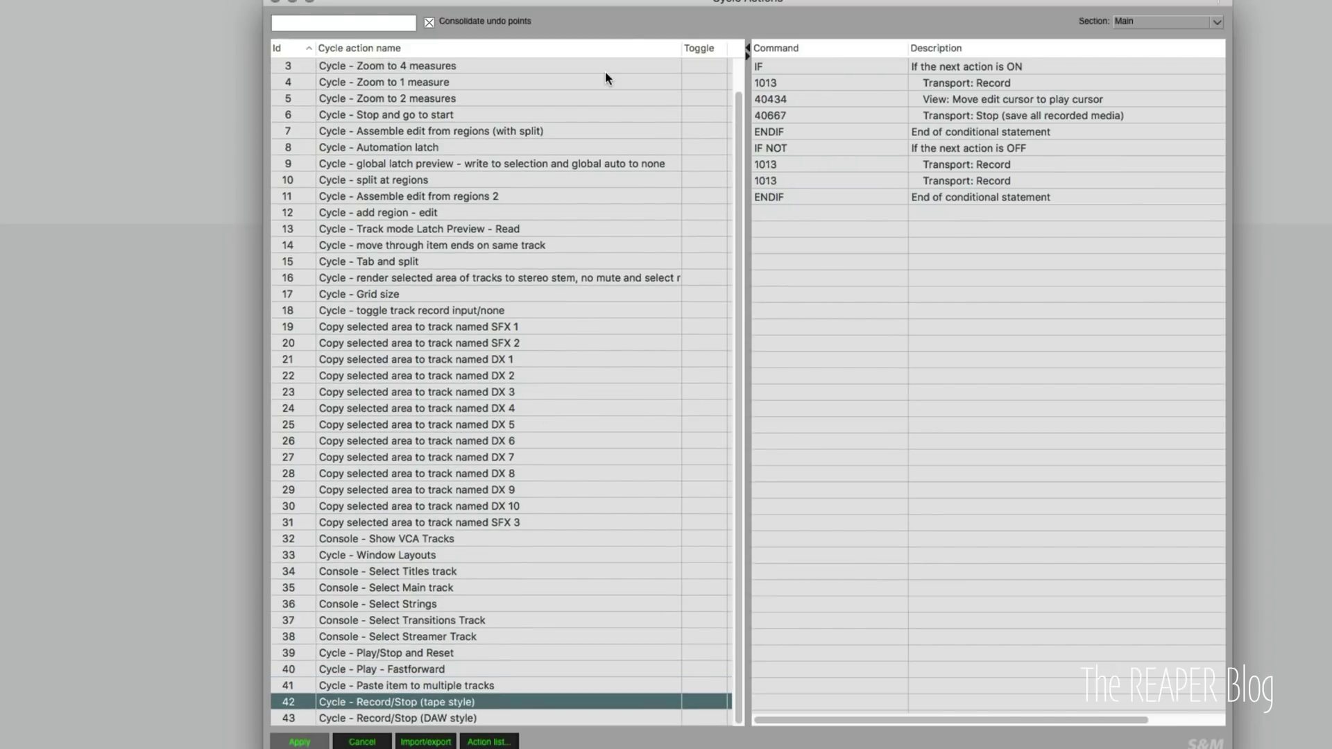
left_click_drag(637, 11, 529, 50)
scroll(488, 306, "down", 5)
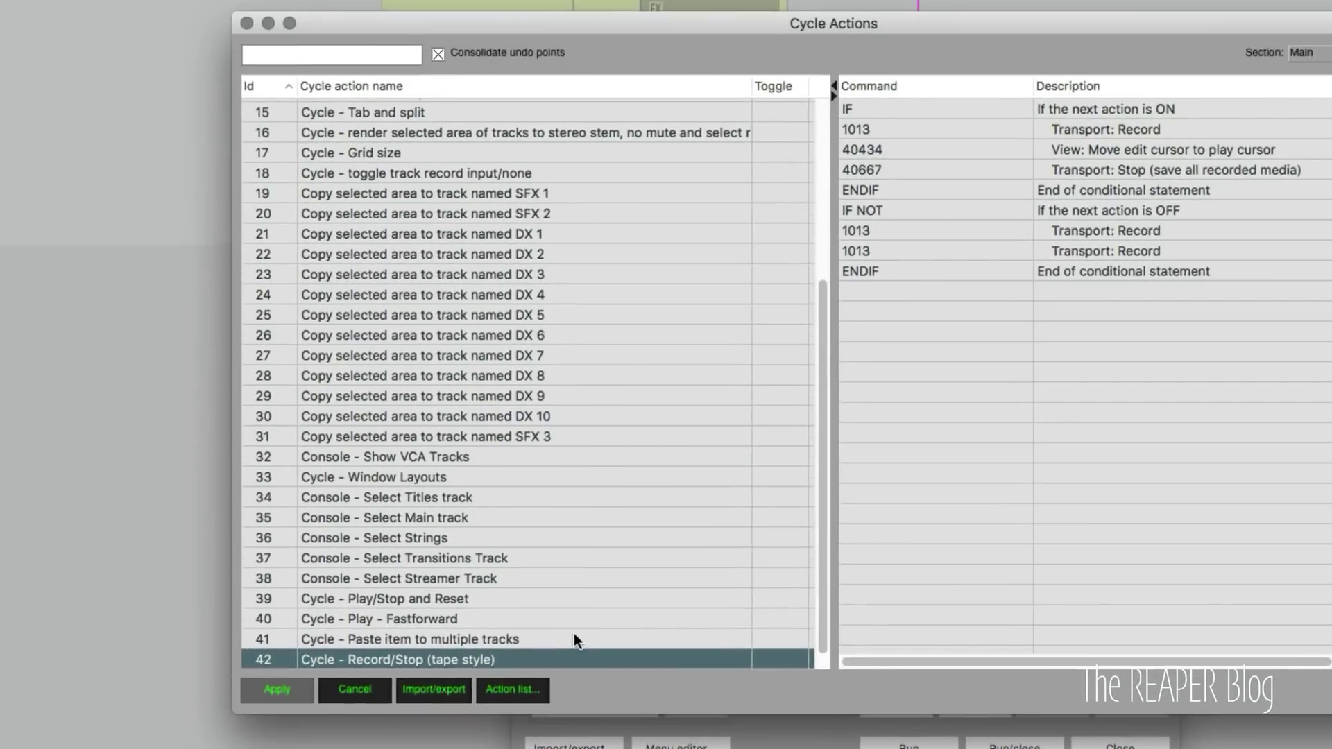
scroll(430, 535, "down", 1)
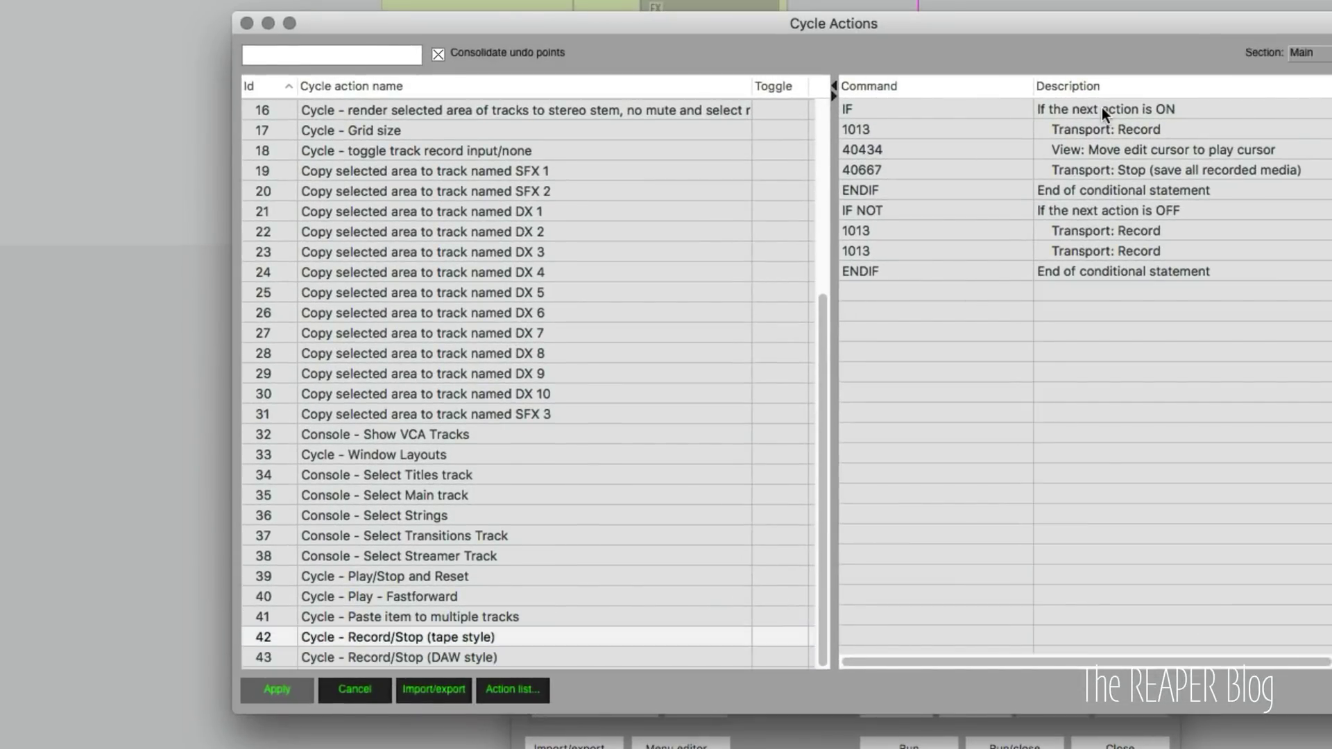
- Step through its IF, Record, edit-cursor-to-play-cursor, Stop-and-save and block-end rows
left_click(841, 118)
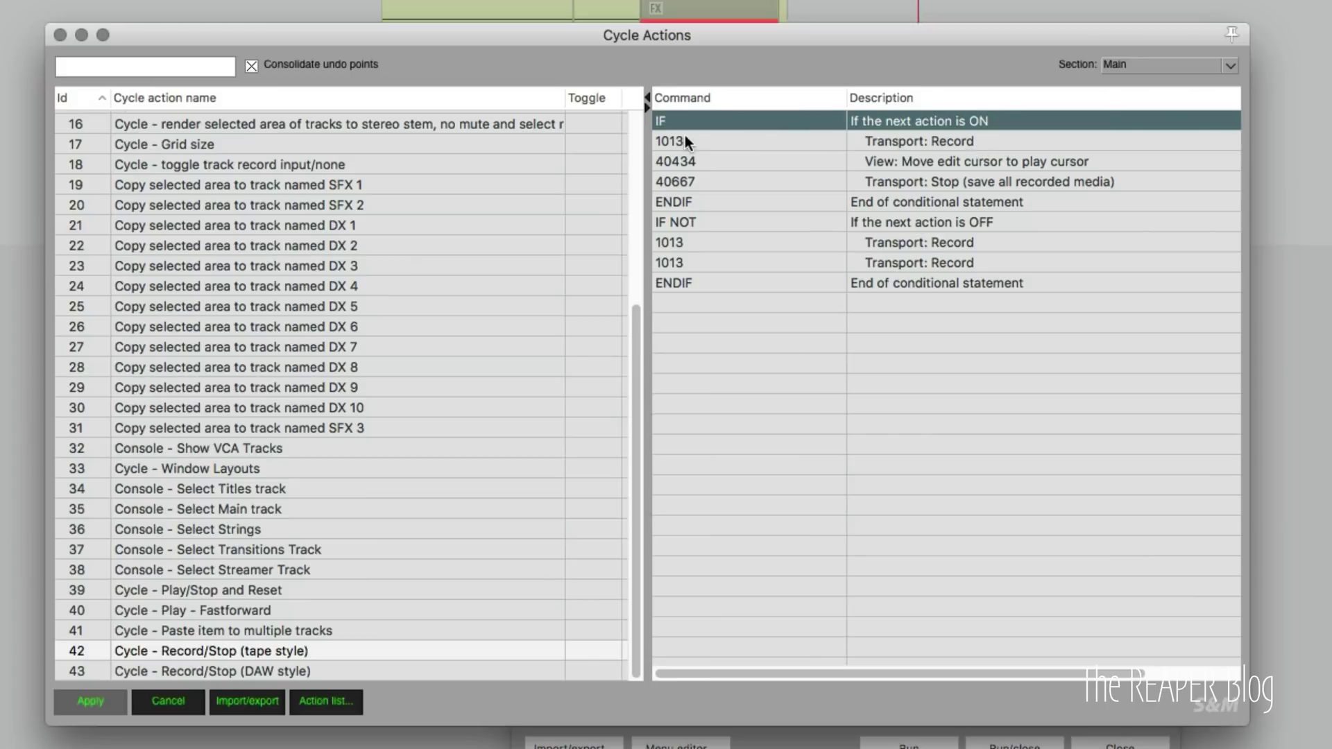
left_click(734, 149)
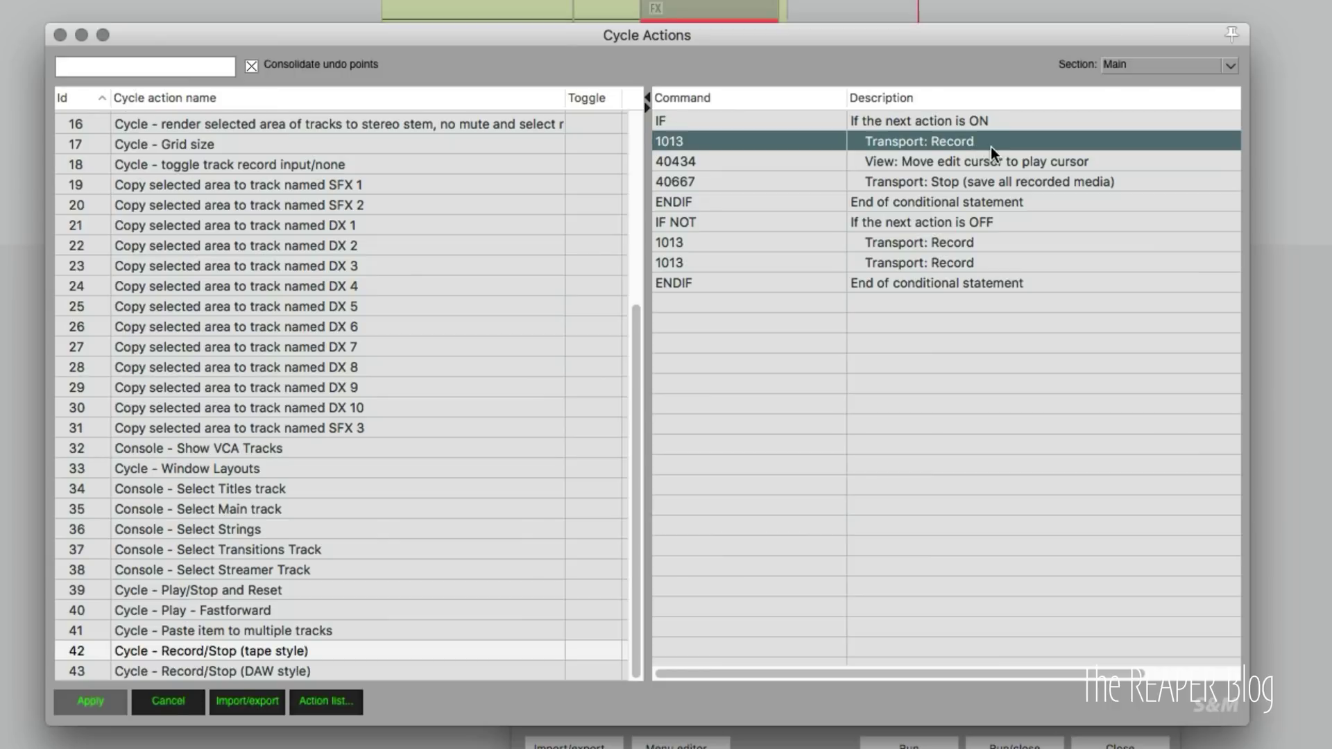
key("Down")
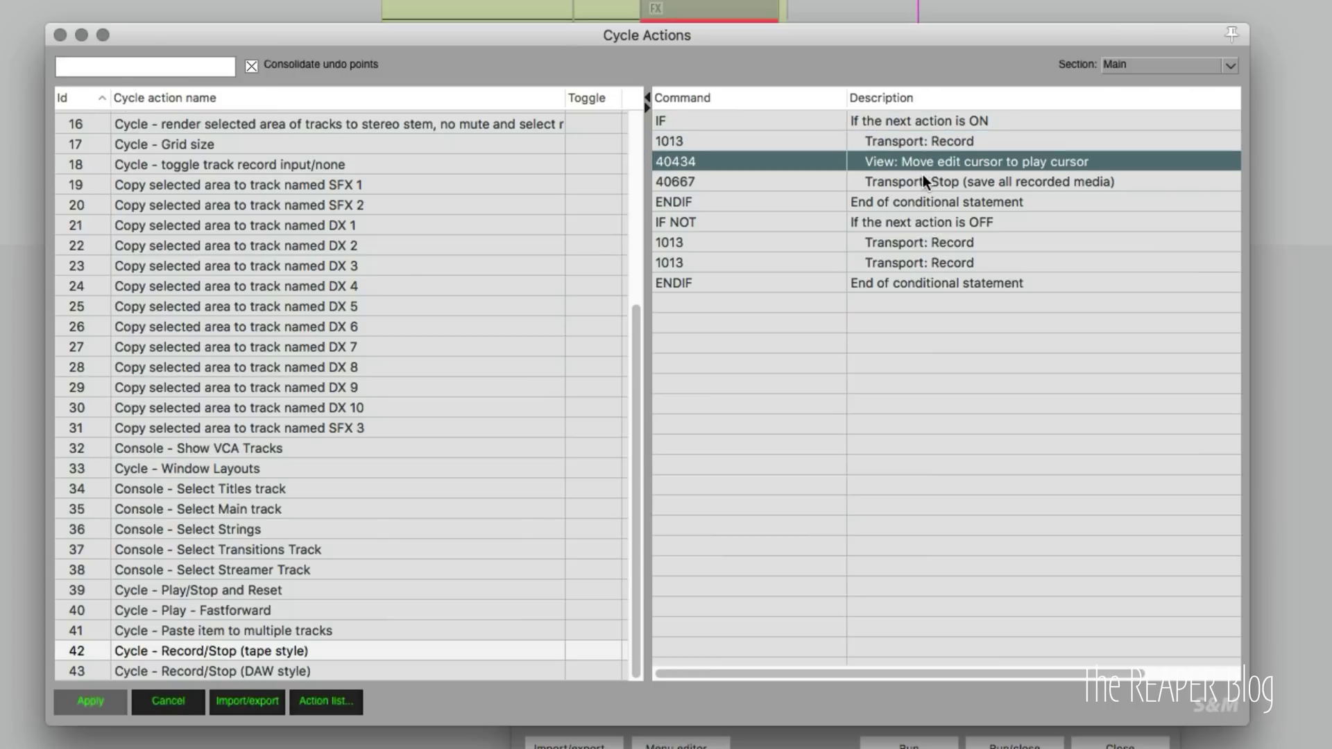
left_click(1009, 186)
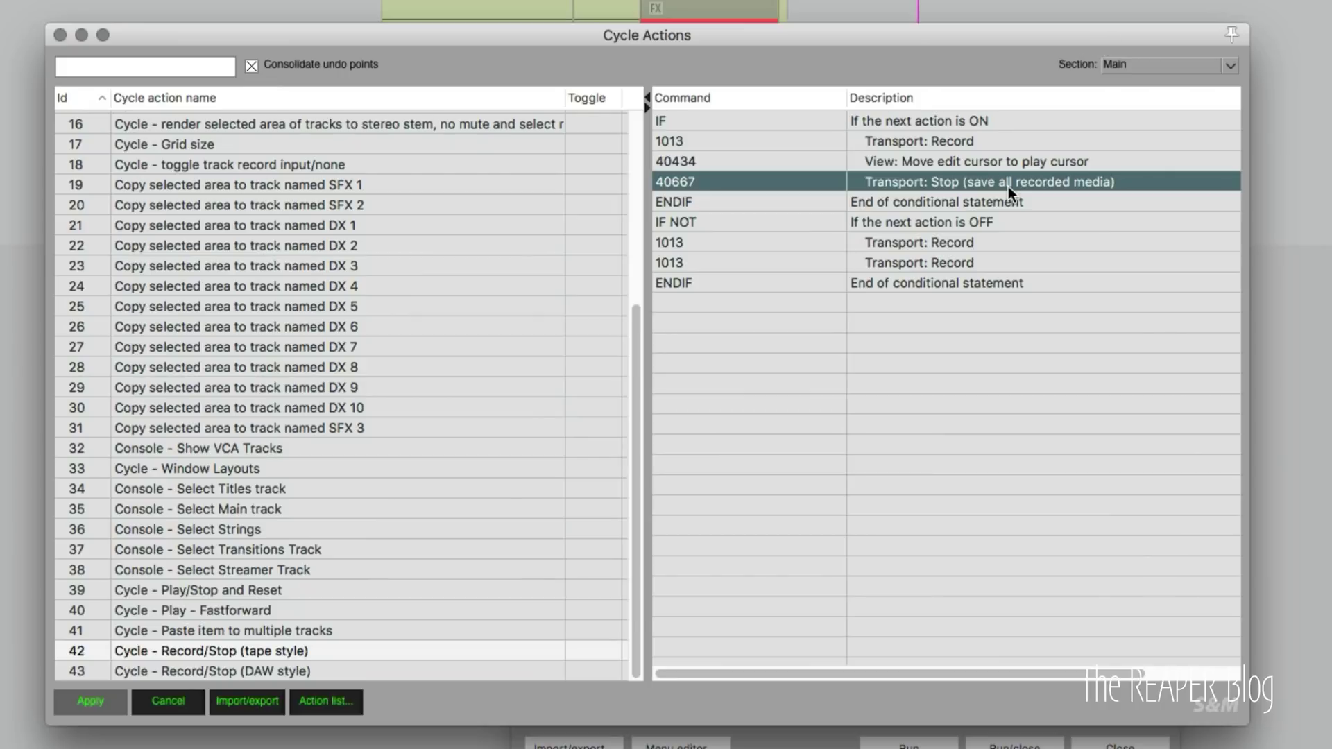
left_click(1013, 202)
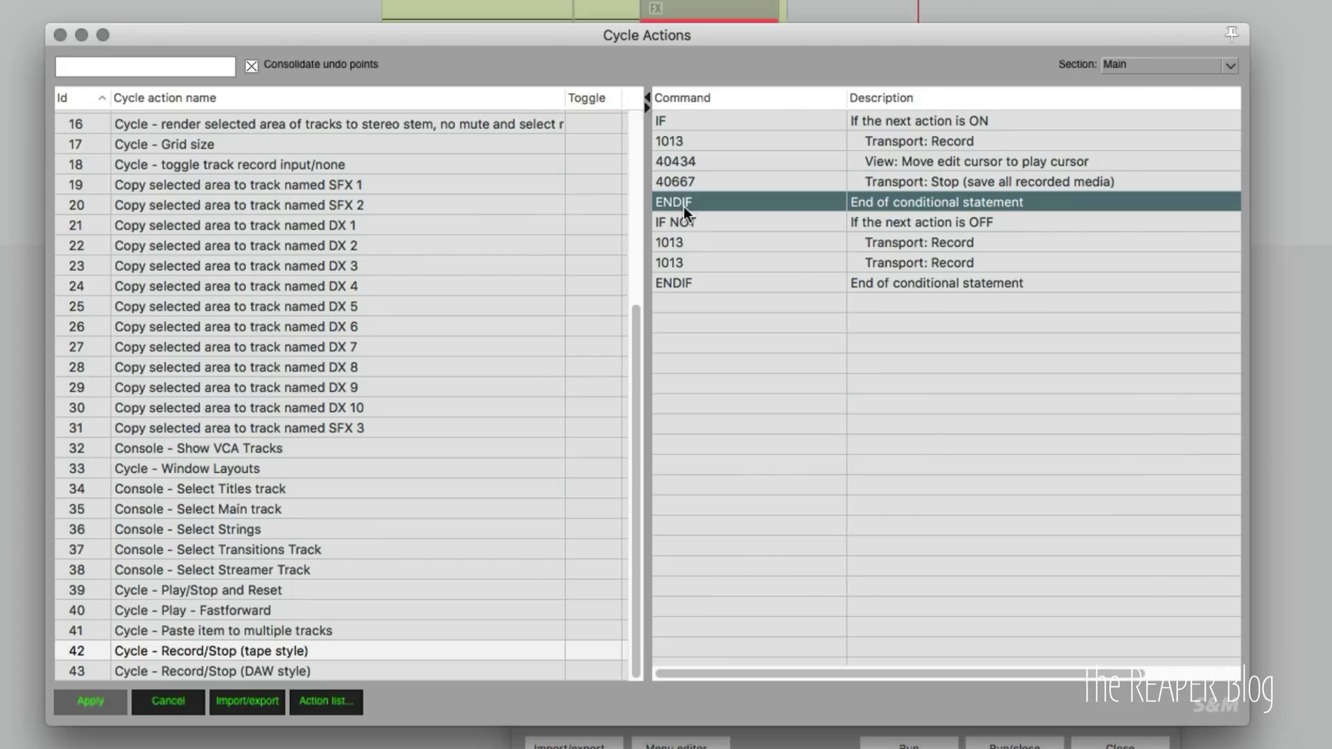
left_click(978, 225)
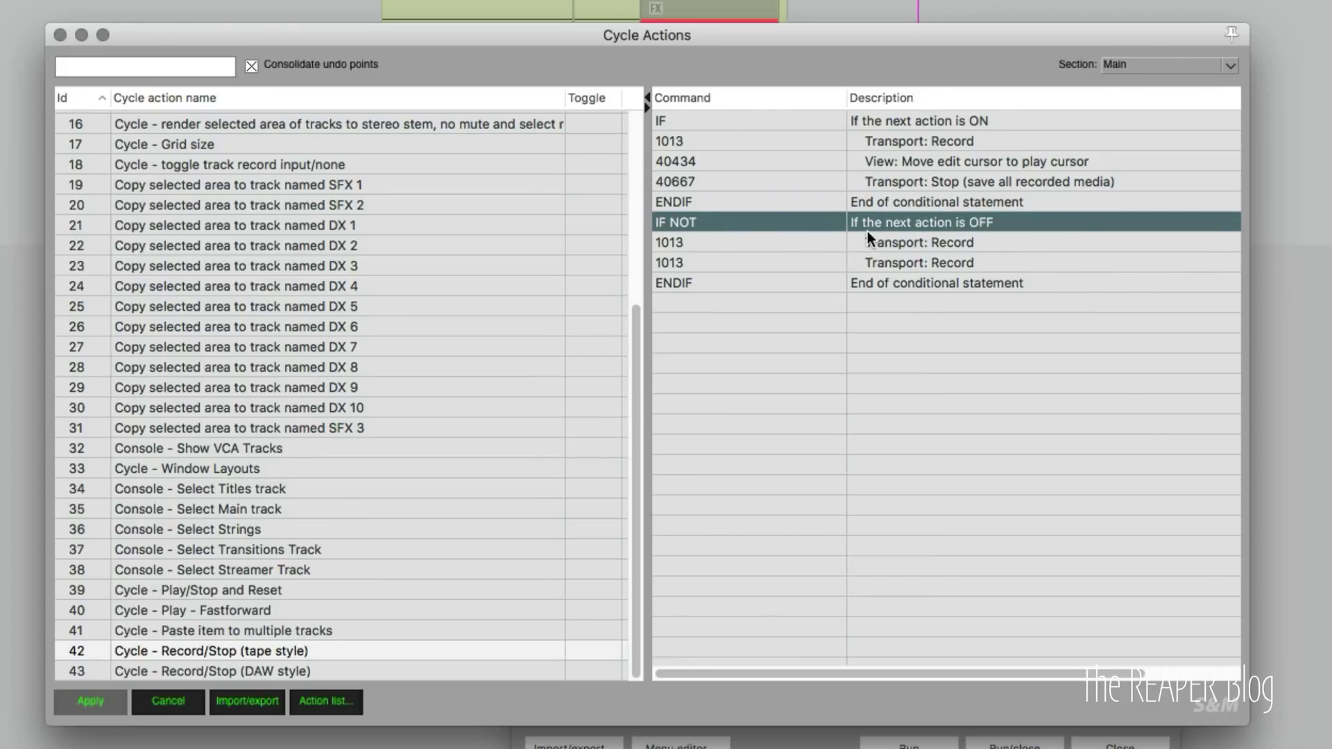
left_click(973, 242)
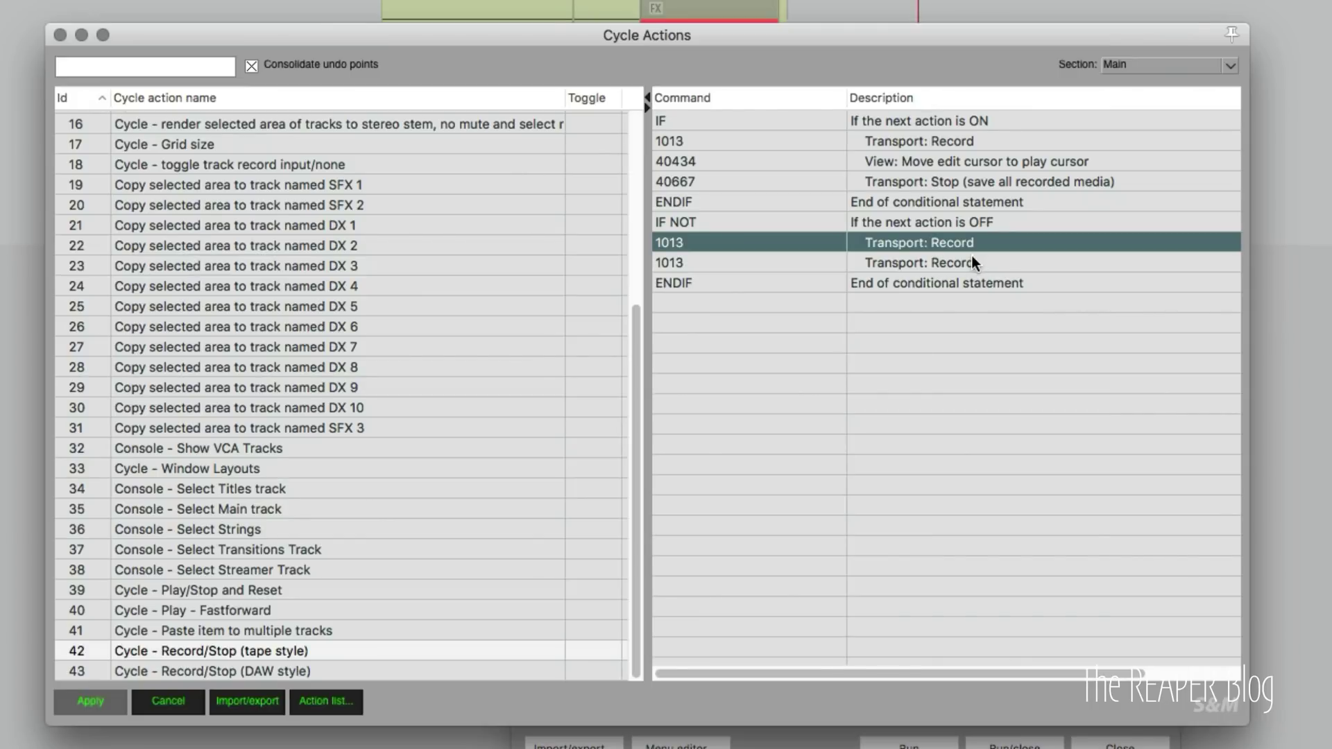
left_click(971, 264)
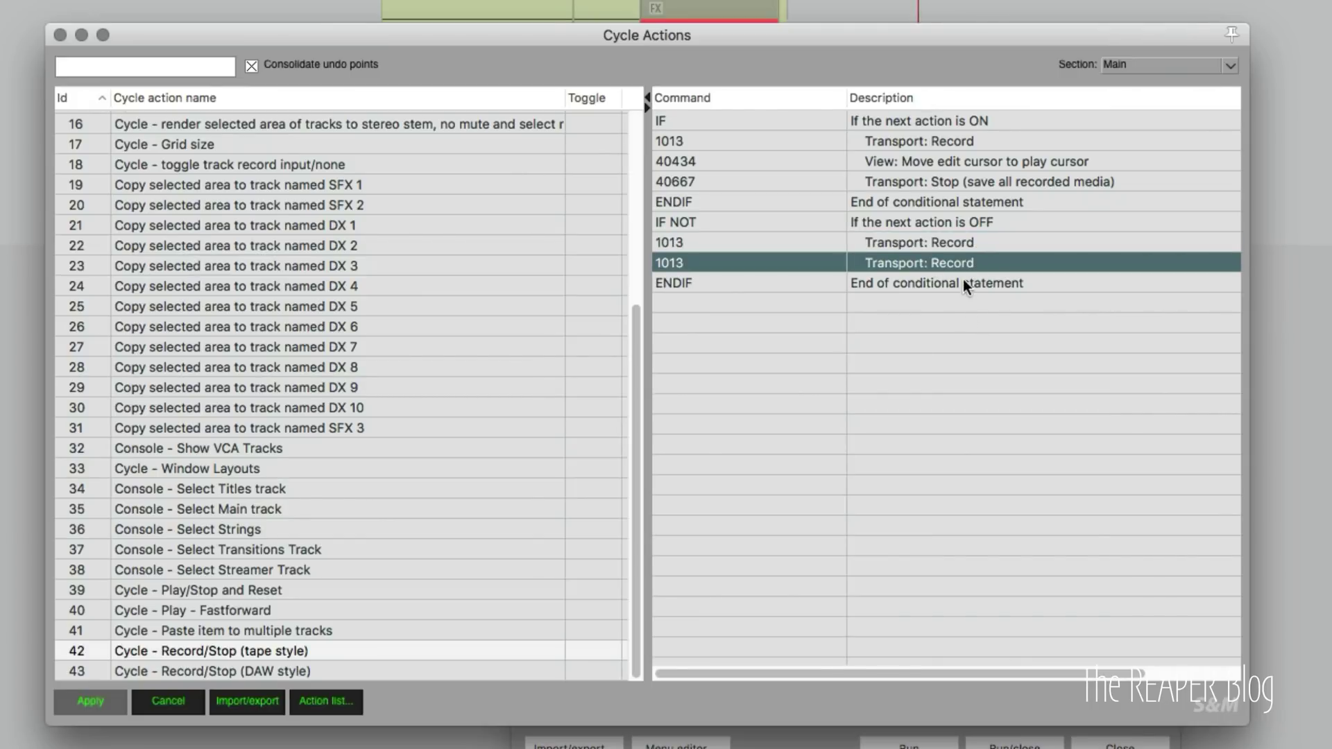
left_click(953, 283)
left_click_drag(985, 121, 1004, 202)
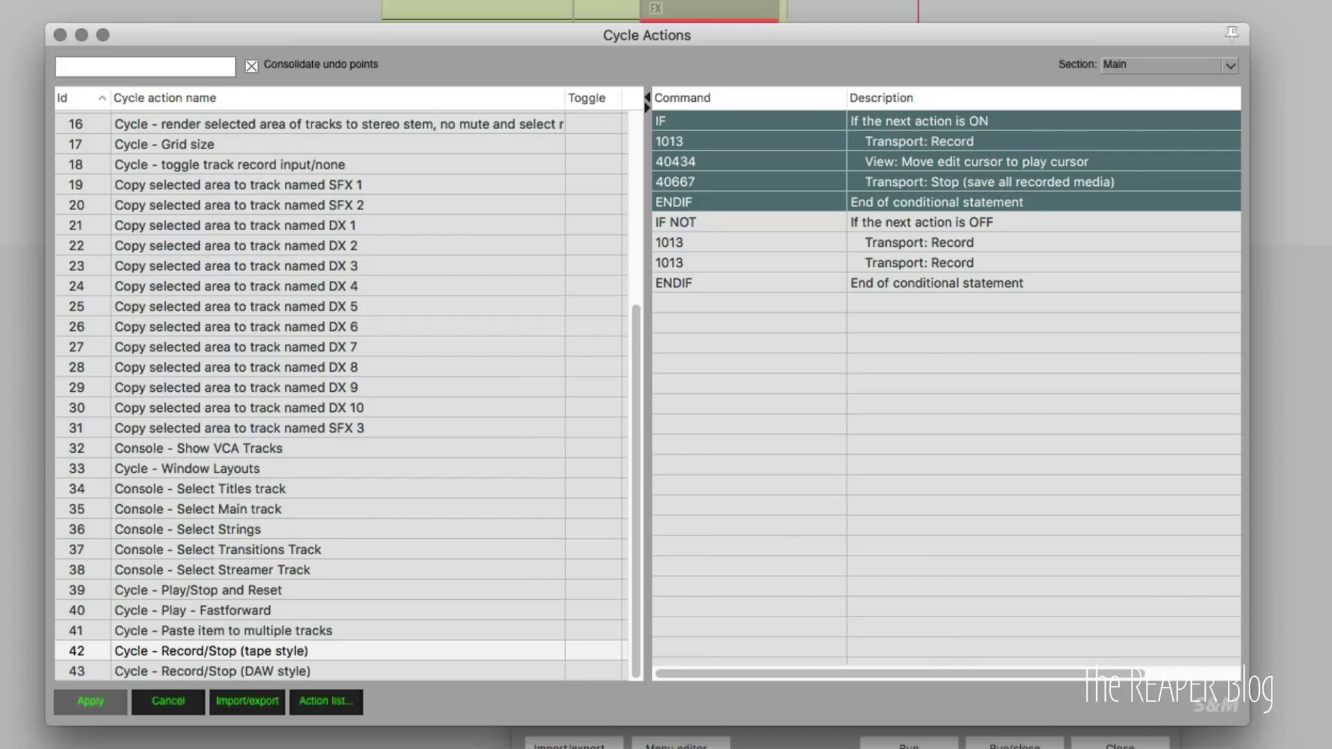
left_click_drag(1026, 222, 1026, 282)
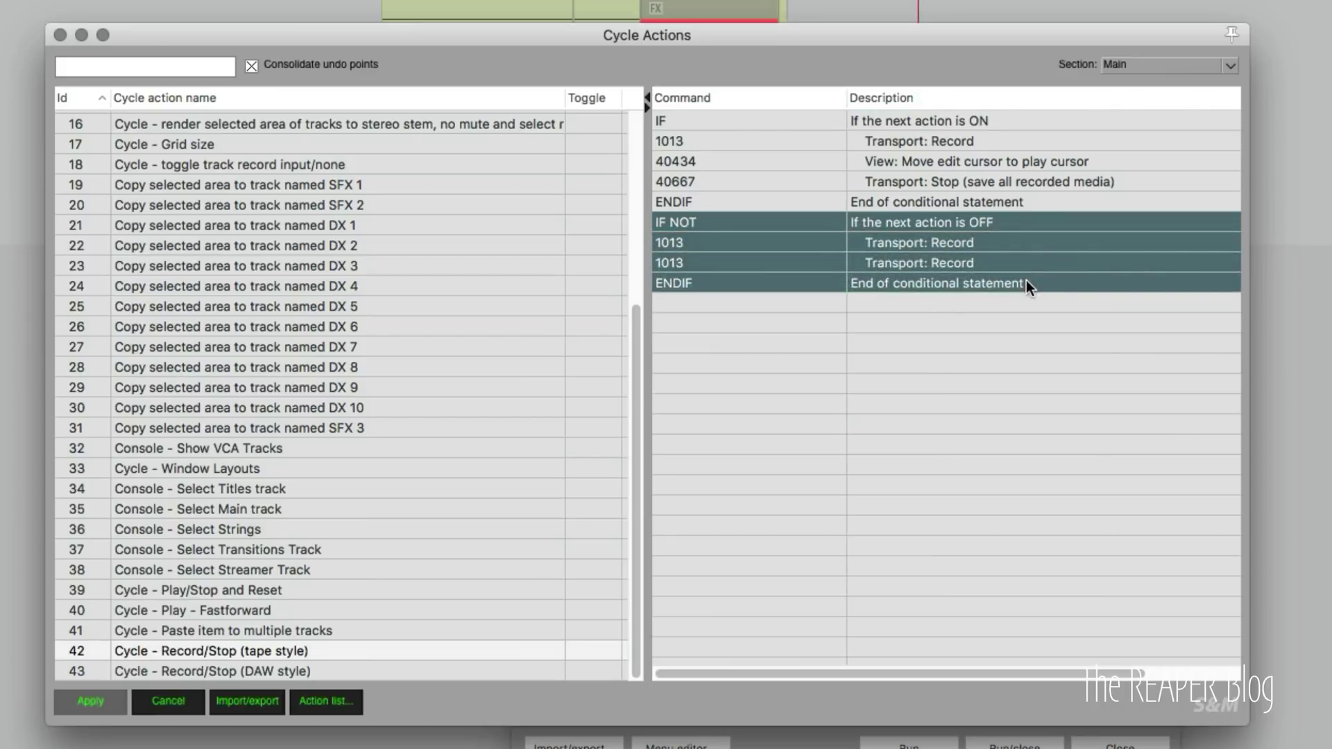
left_click(981, 315)
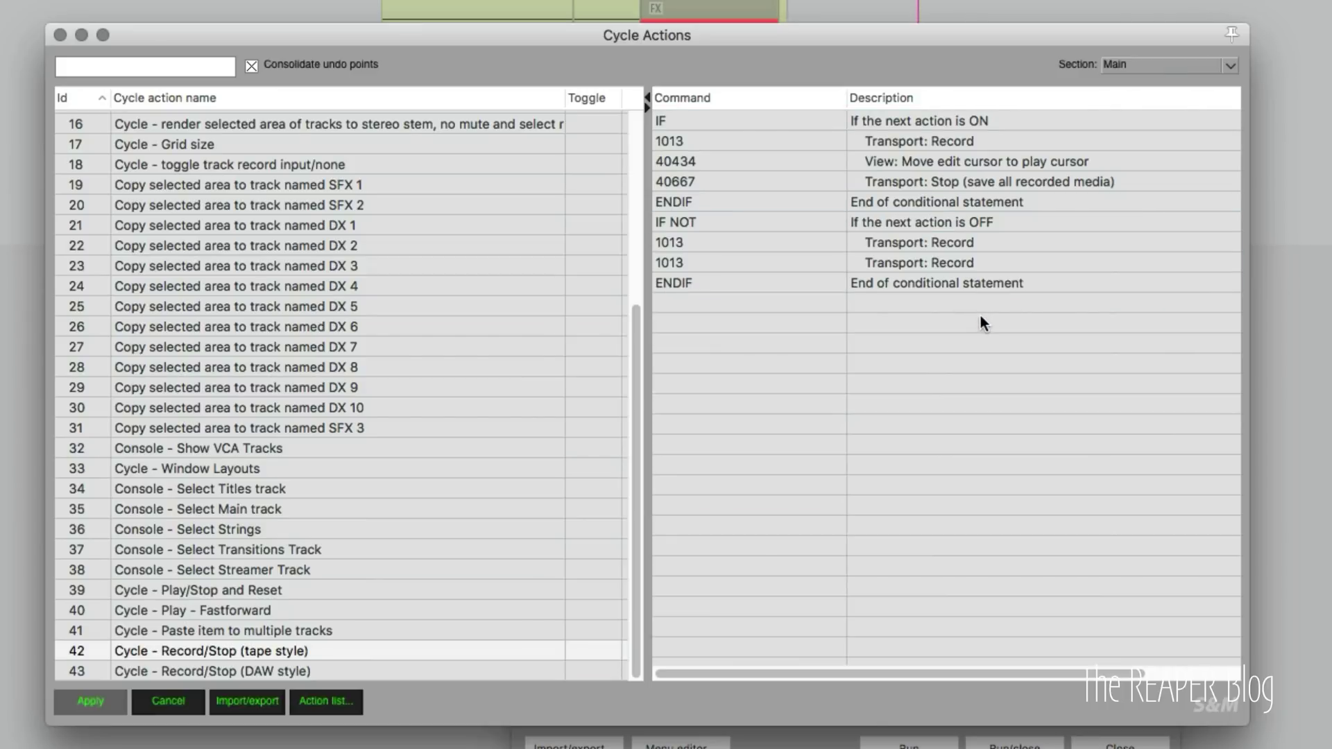
- Show the DAW-style Record/Stop cycle action's steps and select its 40667 Transport: Stop row
left_click(373, 673)
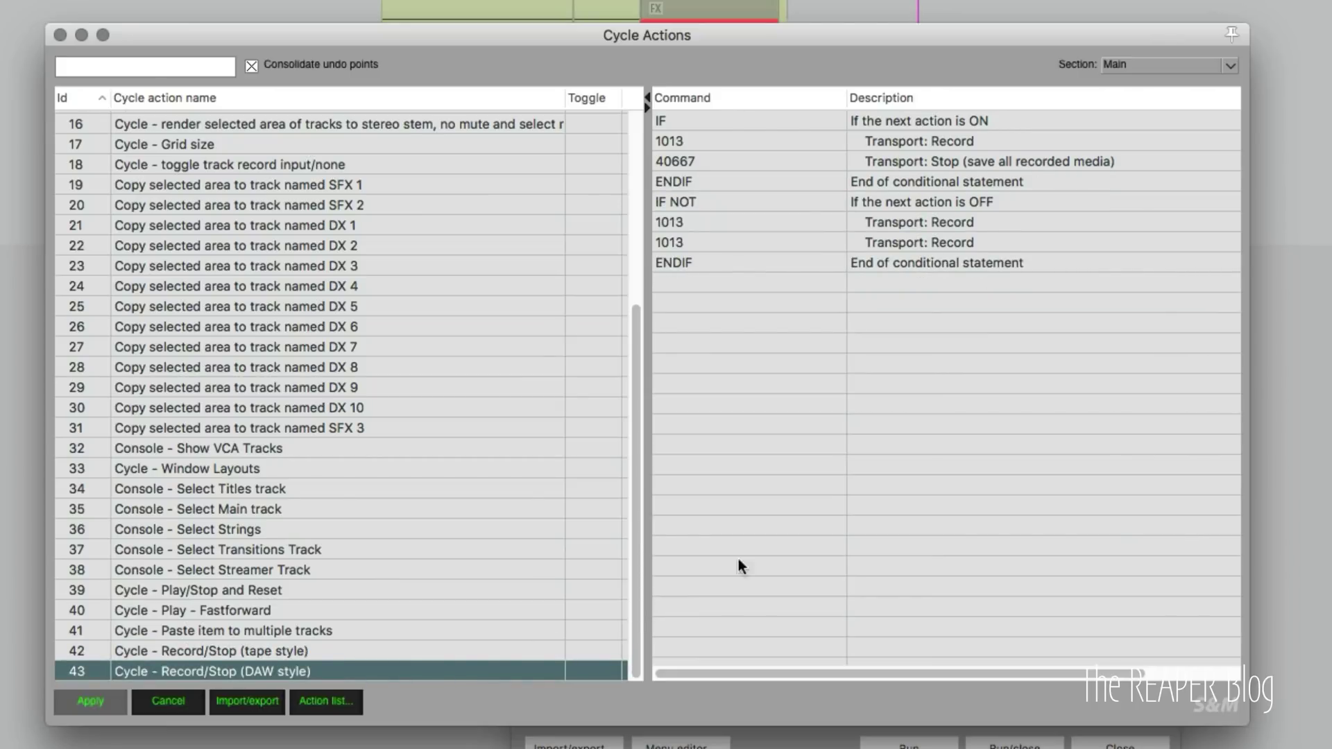
left_click(984, 160)
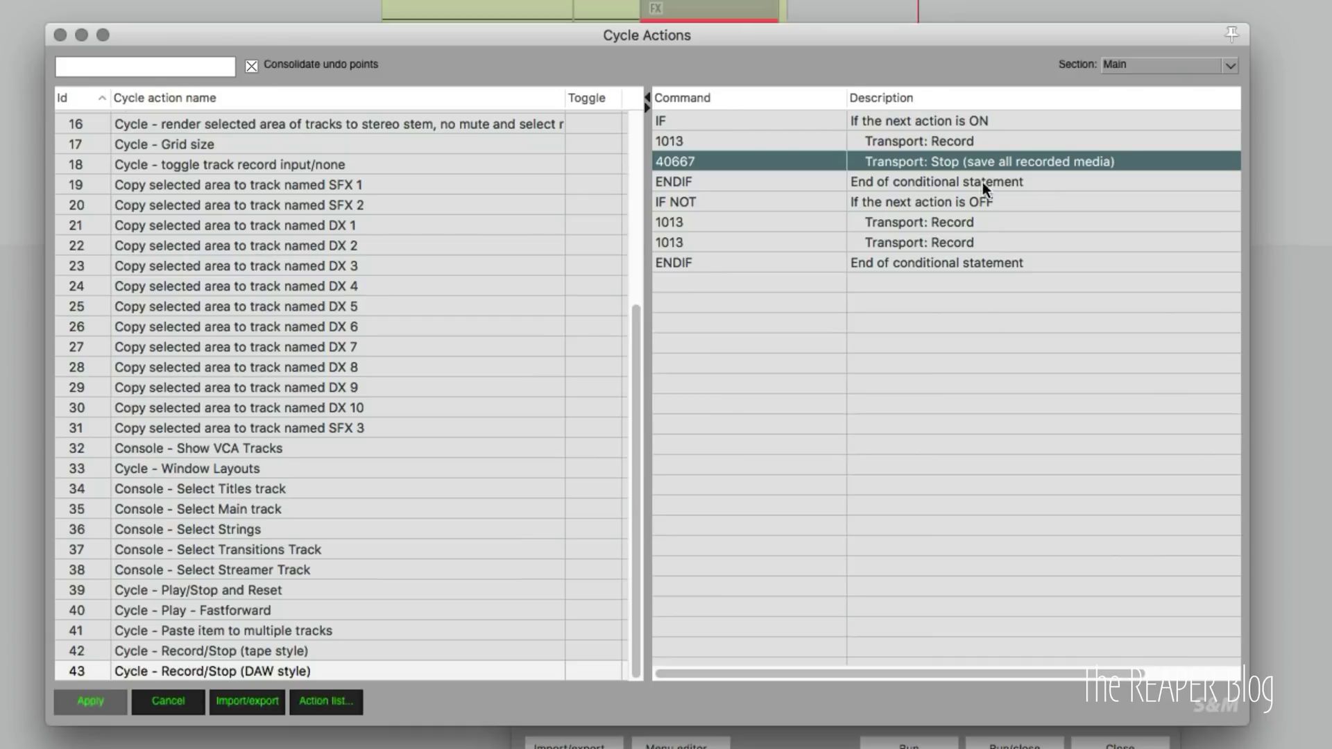